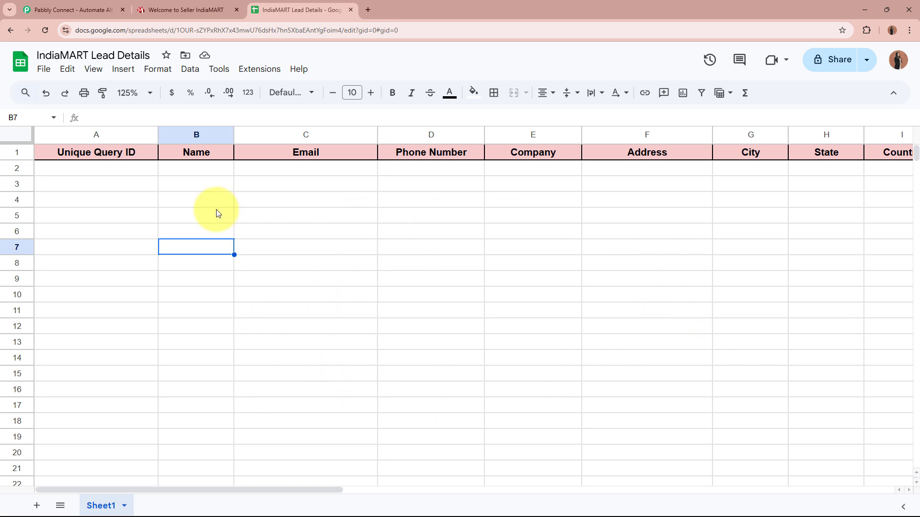
Examine the column headers of the IndiaMART Lead Details sheet, from Unique Query ID to Message, alongside the IndiaMART seller dashboard.
drag(216, 200, 594, 237)
click(171, 16)
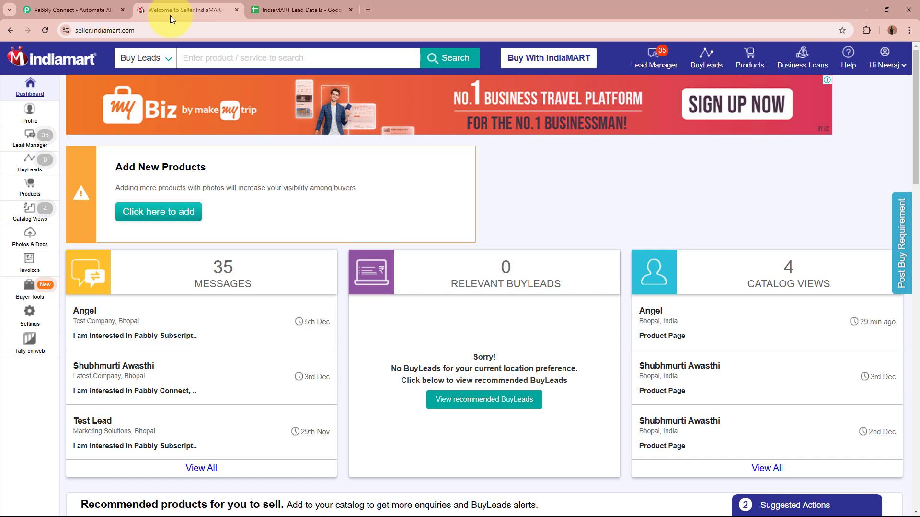
click(253, 15)
click(271, 221)
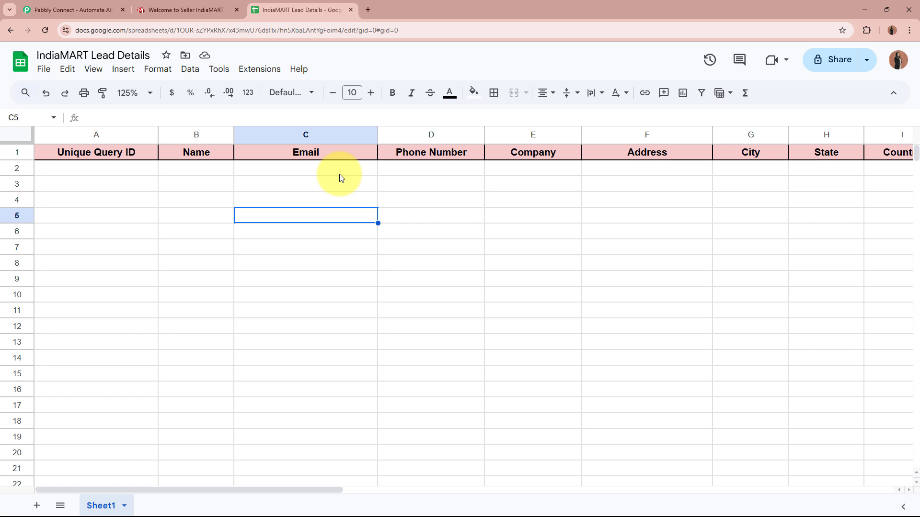
click(204, 9)
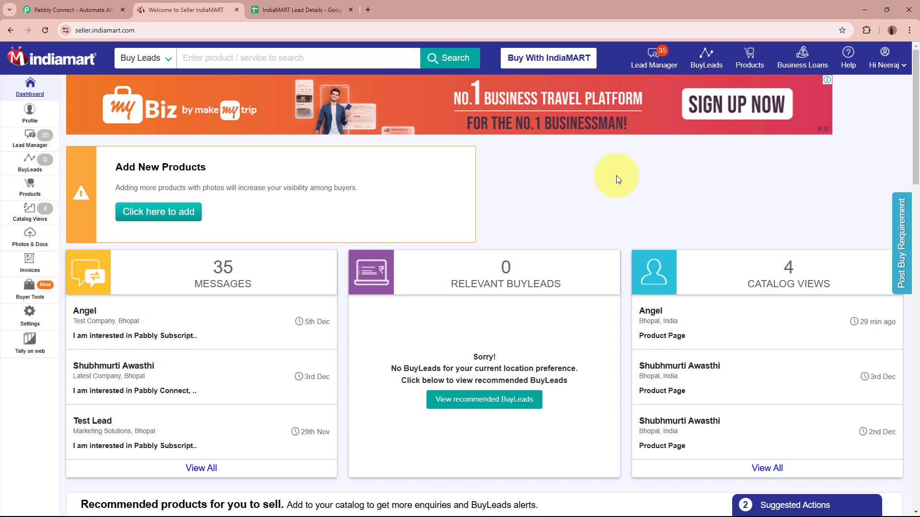
click(307, 11)
drag(67, 169, 912, 170)
click(458, 216)
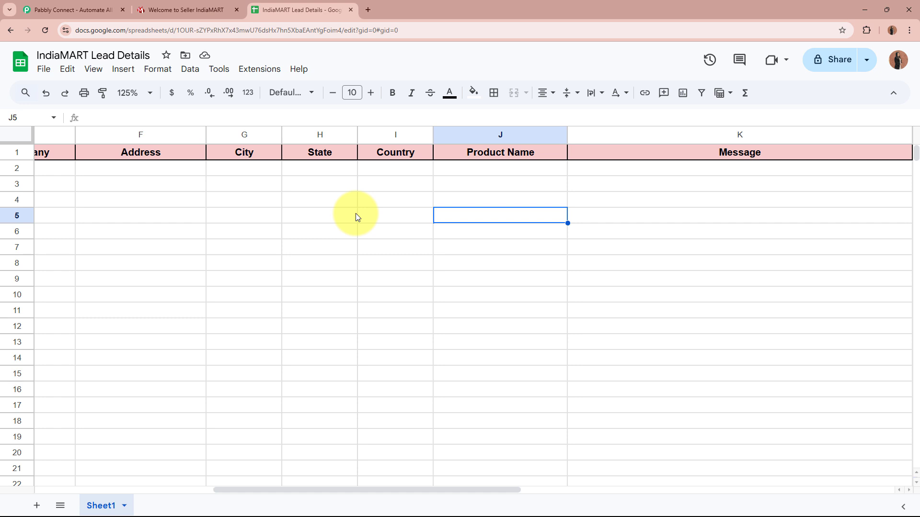
click(186, 10)
click(302, 10)
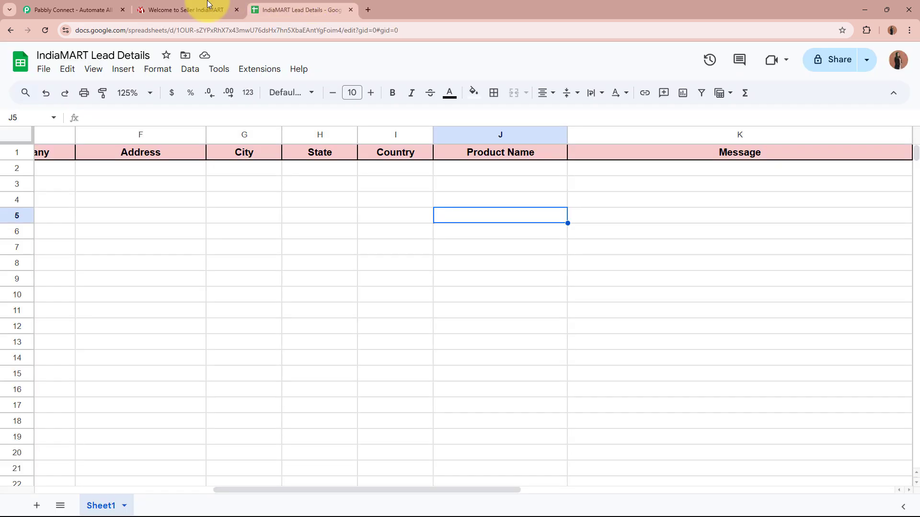
Switch to the Pabbly site, sign in to the account and access Pabbly Connect.
click(60, 5)
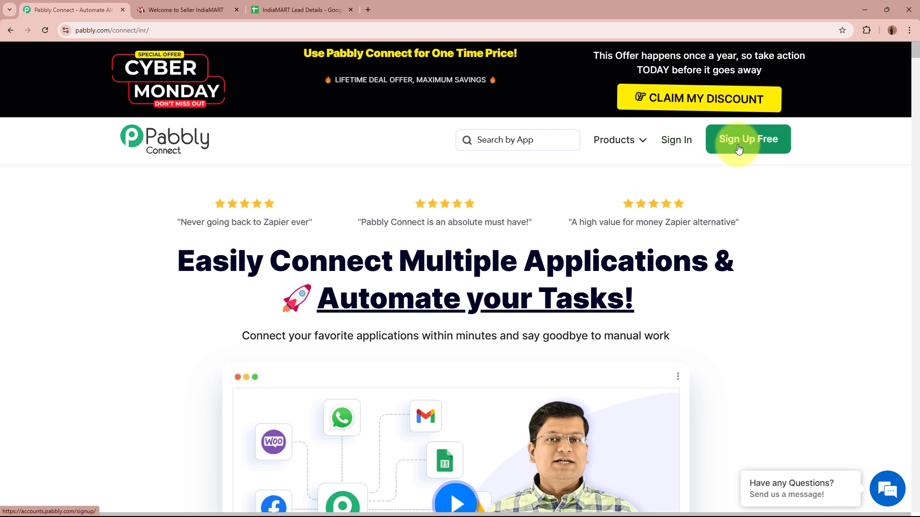
click(668, 146)
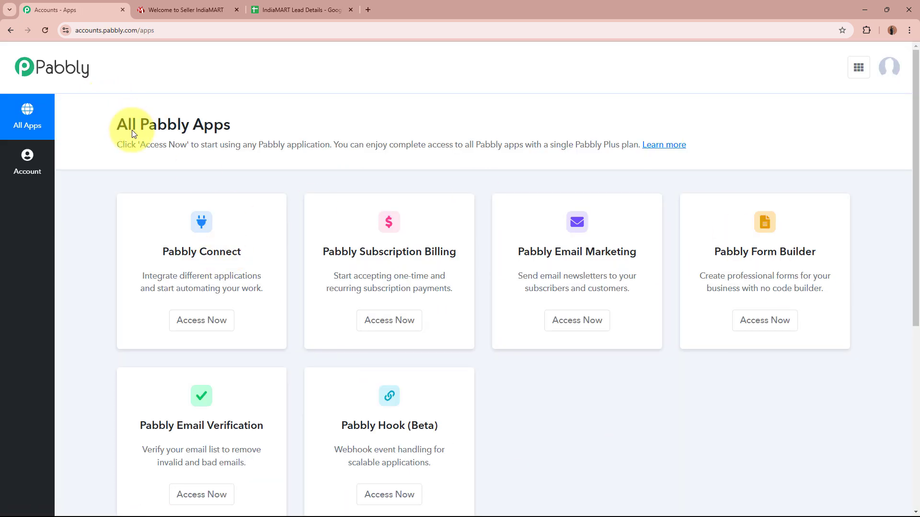
drag(126, 126, 348, 135)
click(344, 121)
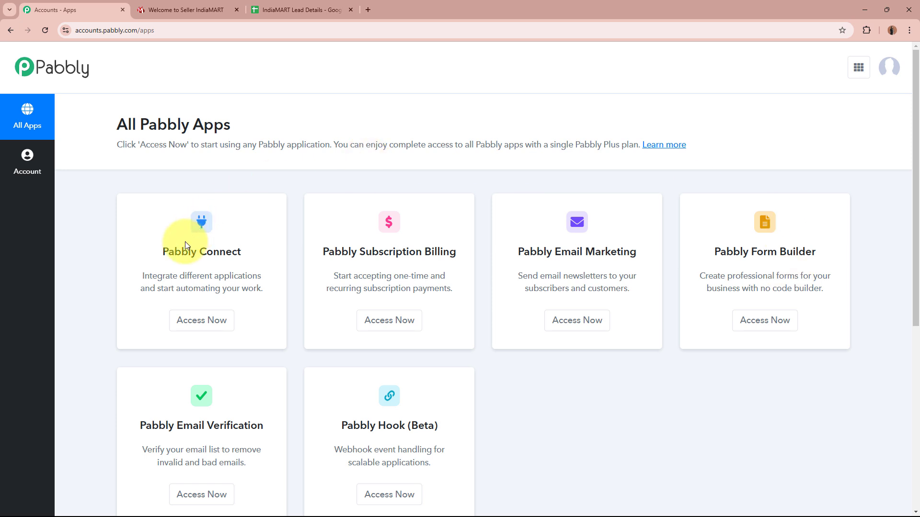
drag(168, 256, 266, 251)
click(270, 257)
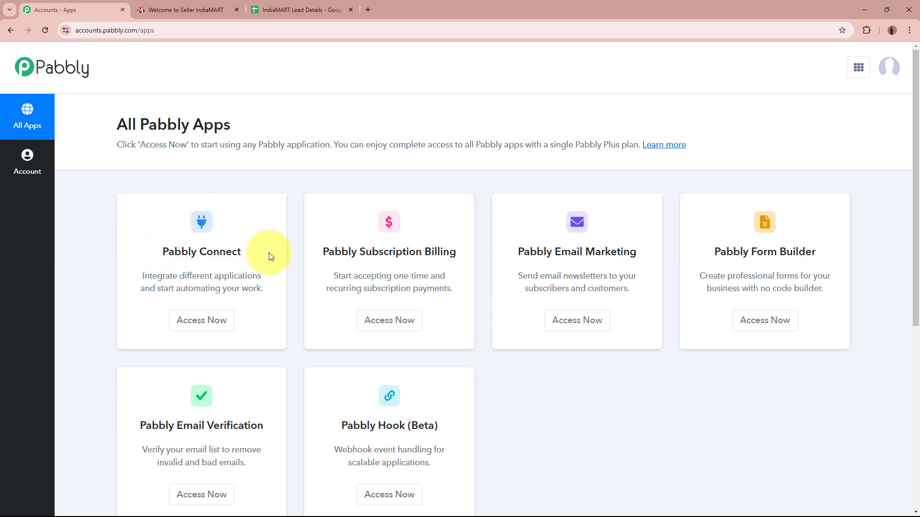
click(218, 324)
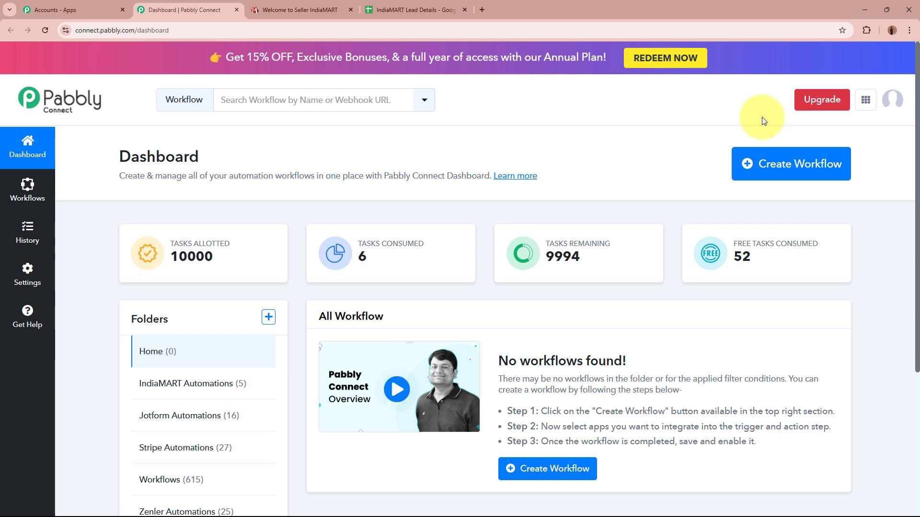
Start a new workflow named "Add IndiaMART Leads / Enquiries to Google Sheets for Solar Energy Business".
drag(127, 177, 395, 193)
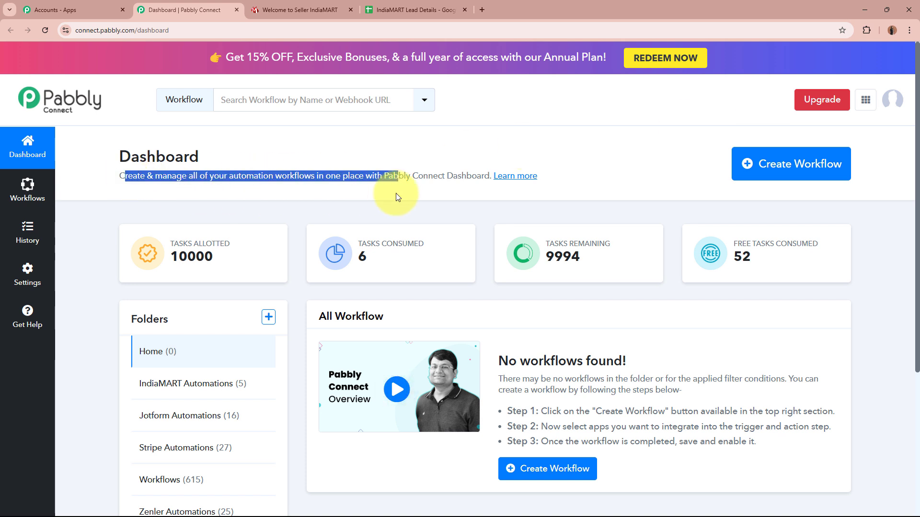
click(396, 194)
click(831, 160)
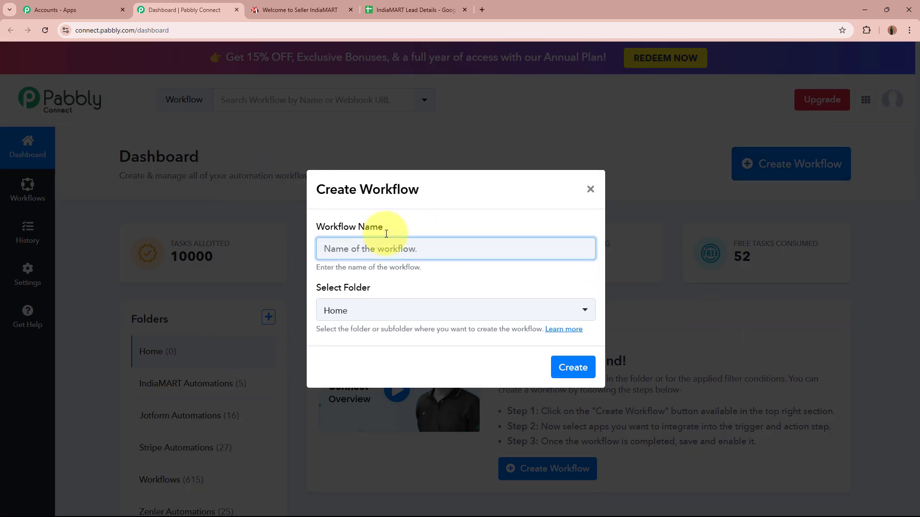
drag(314, 227, 384, 227)
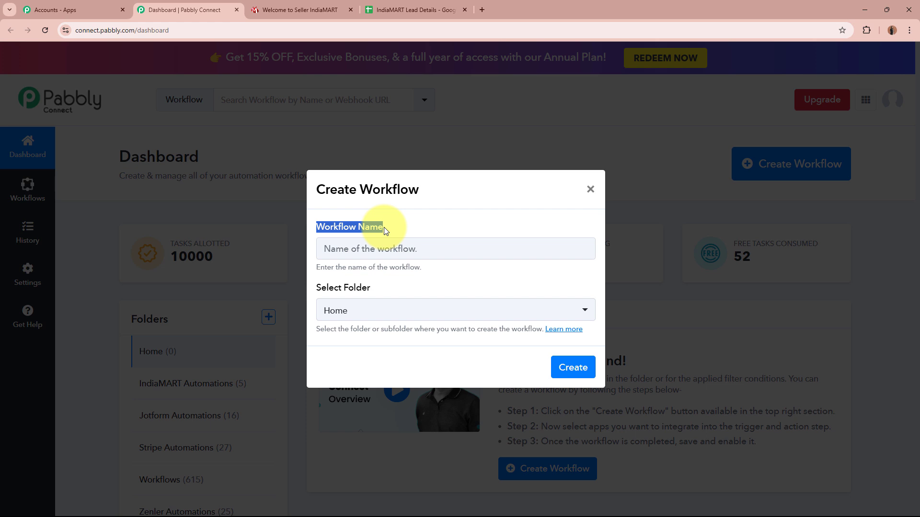
triple_click(330, 287)
click(415, 249)
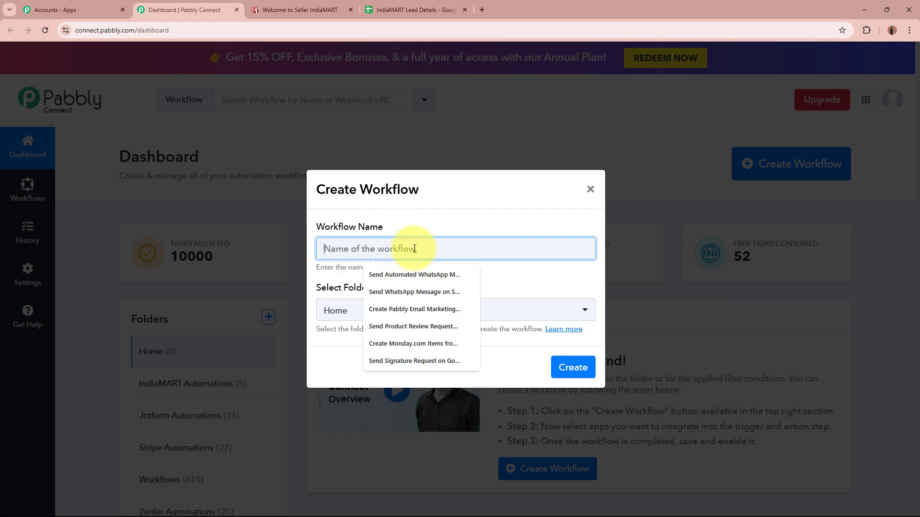
key(ctrl+v)
click(429, 289)
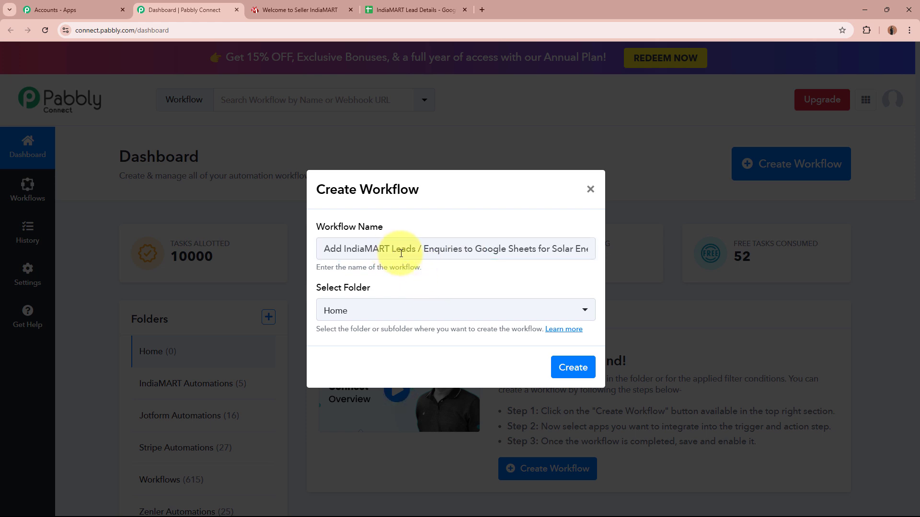
drag(401, 248, 606, 257)
click(529, 281)
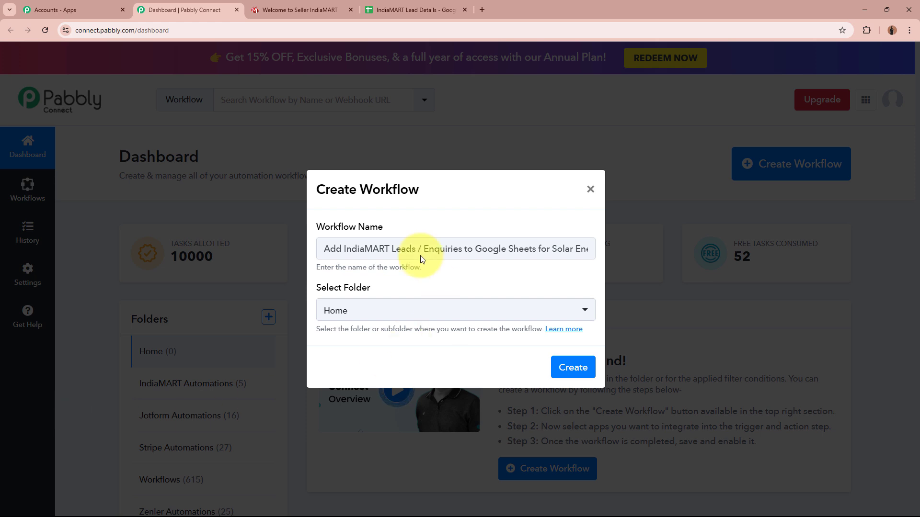
Assign the new workflow to the IndiaMART Automations folder and create it.
click(397, 311)
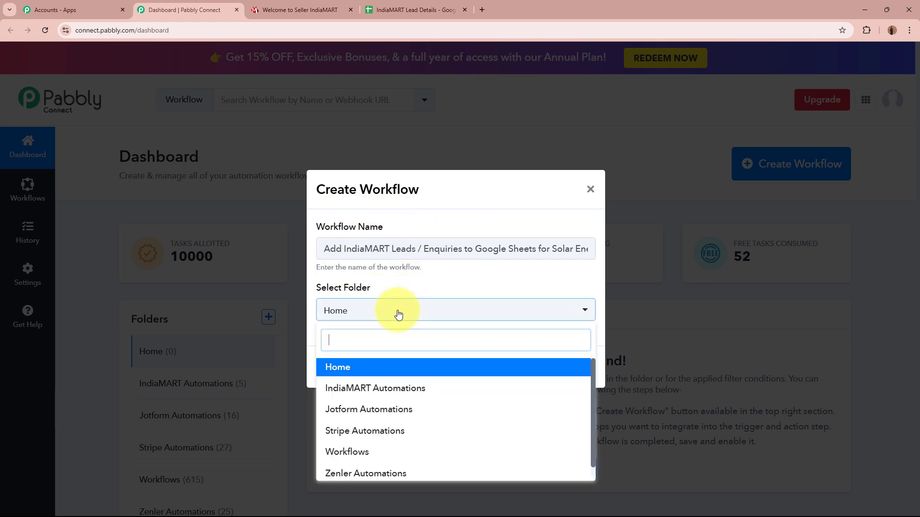
click(386, 383)
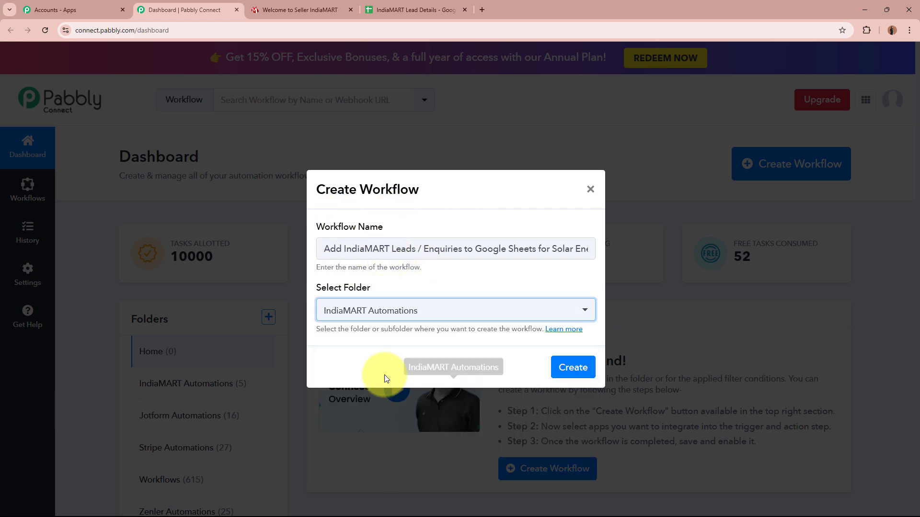
drag(324, 248, 589, 257)
click(499, 280)
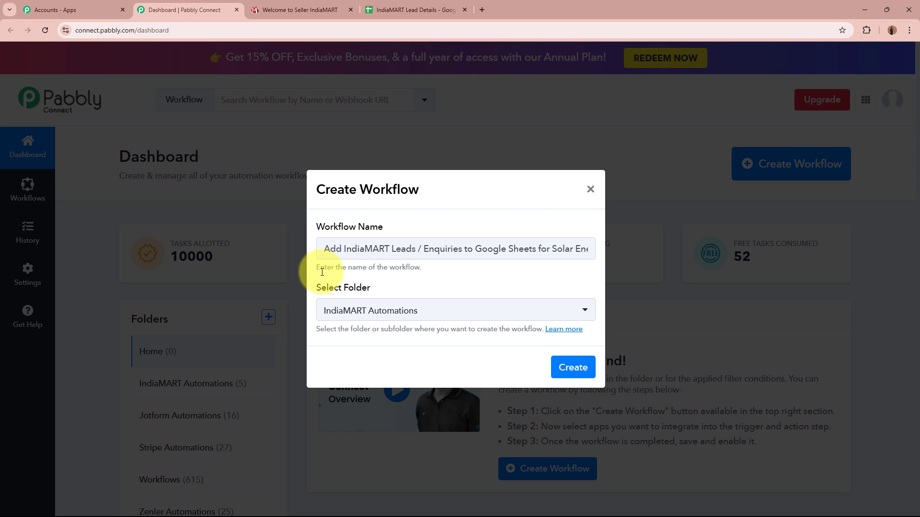
click(584, 367)
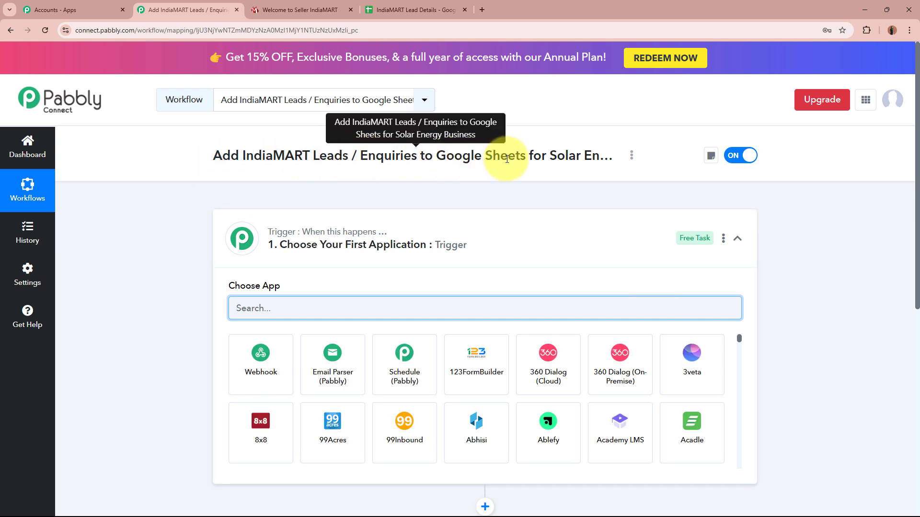
Set the workflow's trigger application to IndiaMART with New Leads as the trigger event.
click(561, 230)
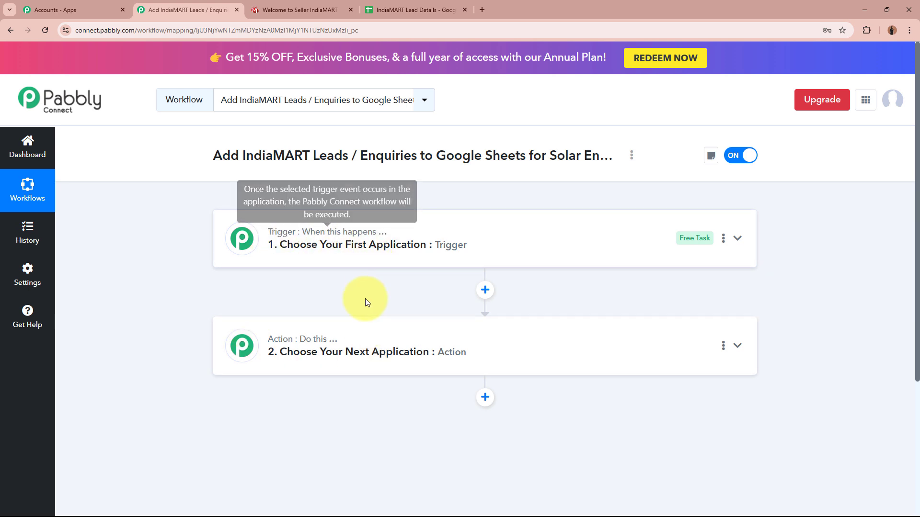
mouse_move(243, 352)
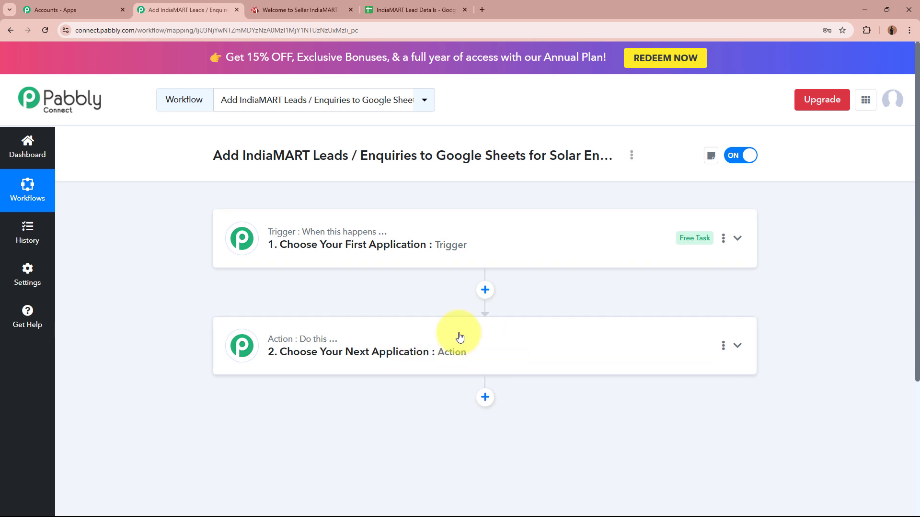
click(557, 254)
click(481, 308)
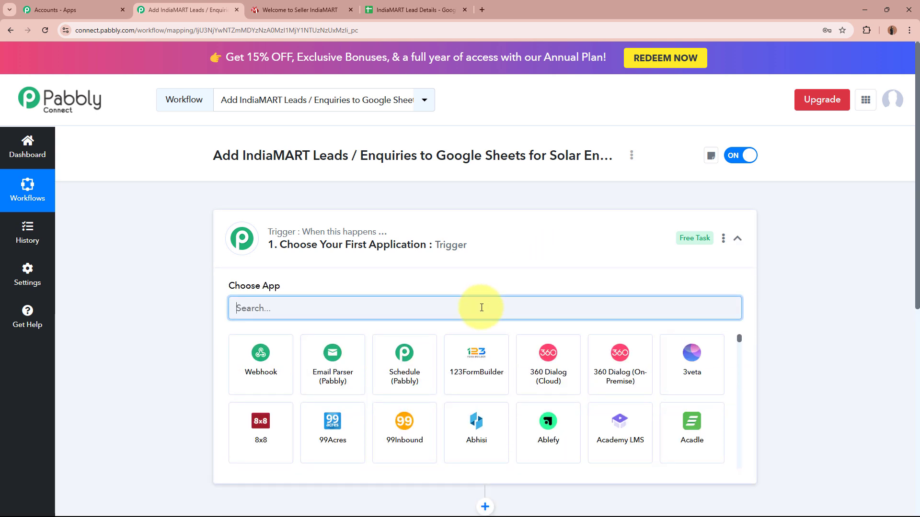
text(India)
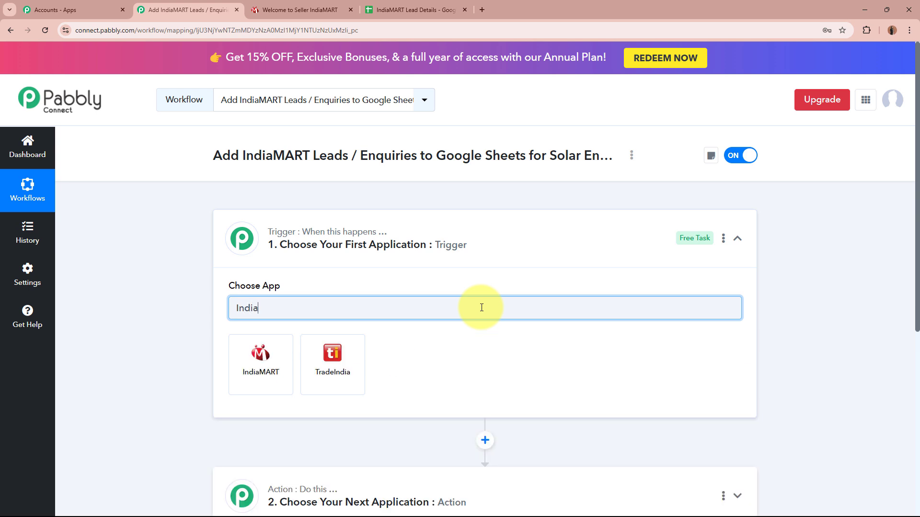
text(MART)
click(295, 10)
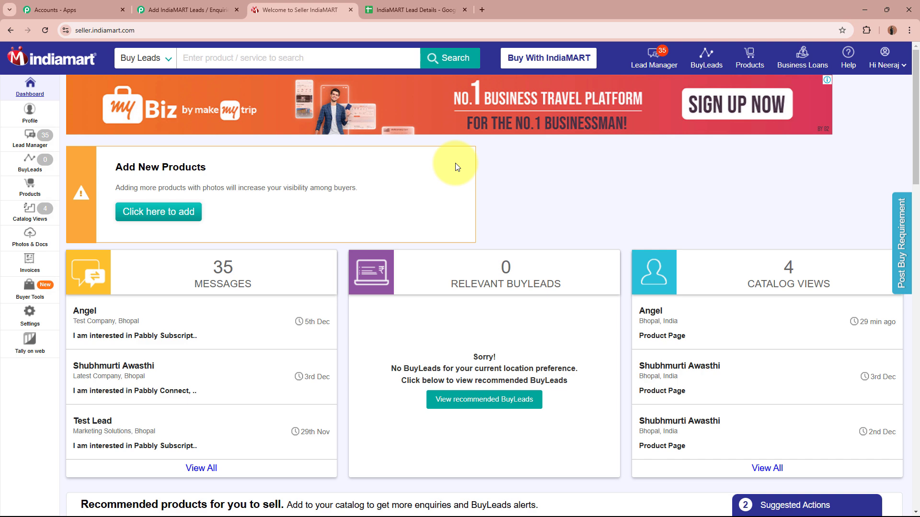
click(189, 9)
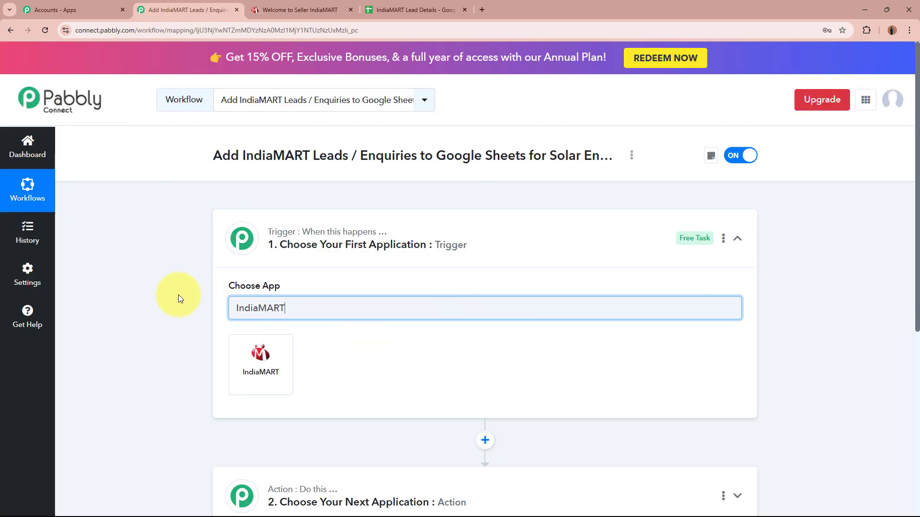
click(290, 360)
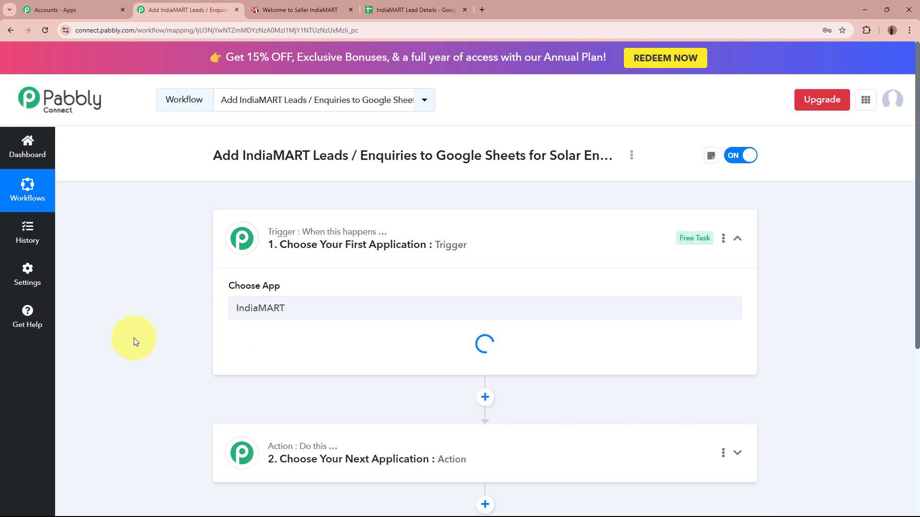
click(294, 361)
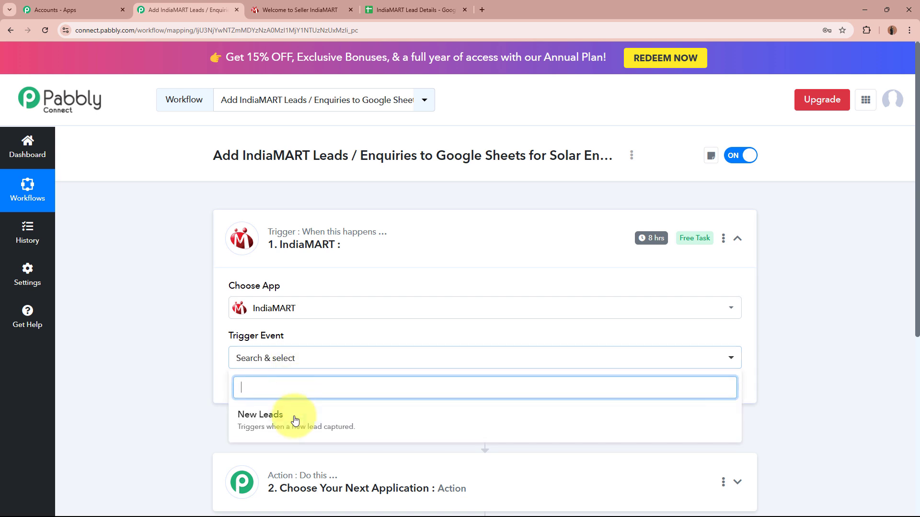
click(295, 420)
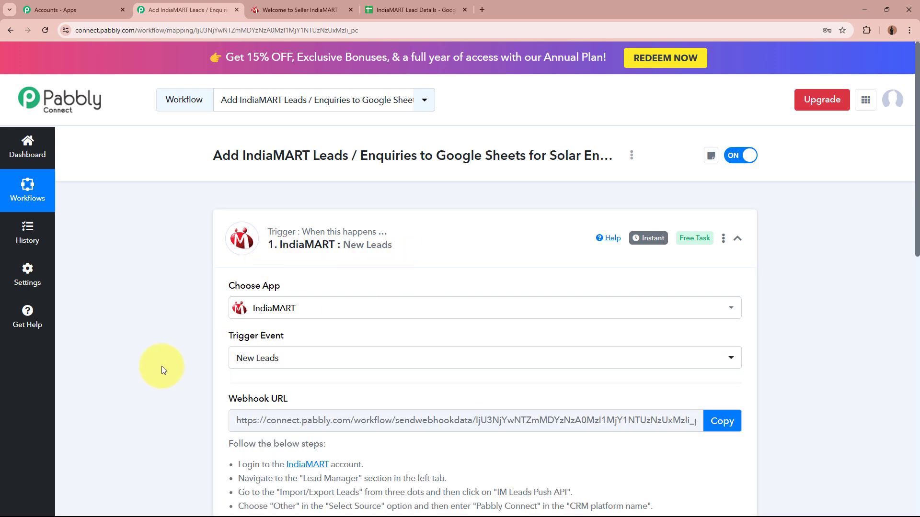
Review the IndiaMART trigger's setup instructions and copy its webhook URL.
scroll(162, 366, down, 2)
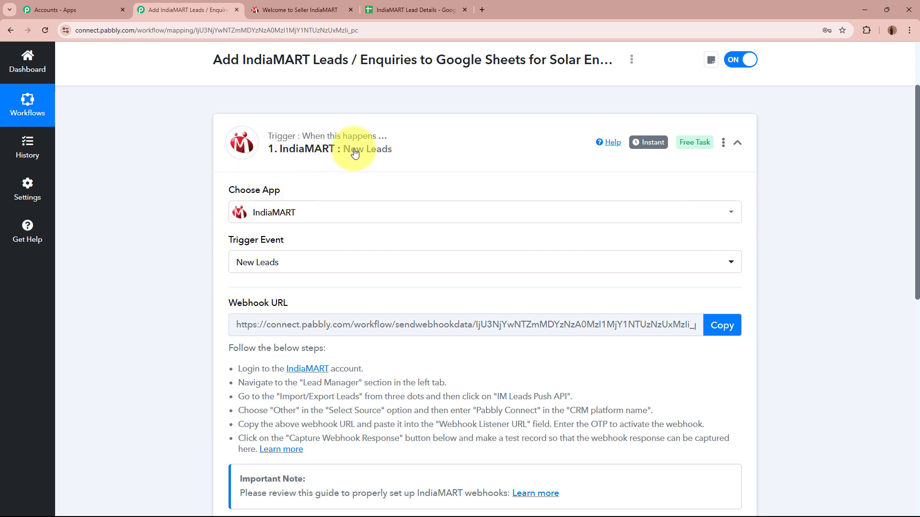
drag(228, 343, 343, 444)
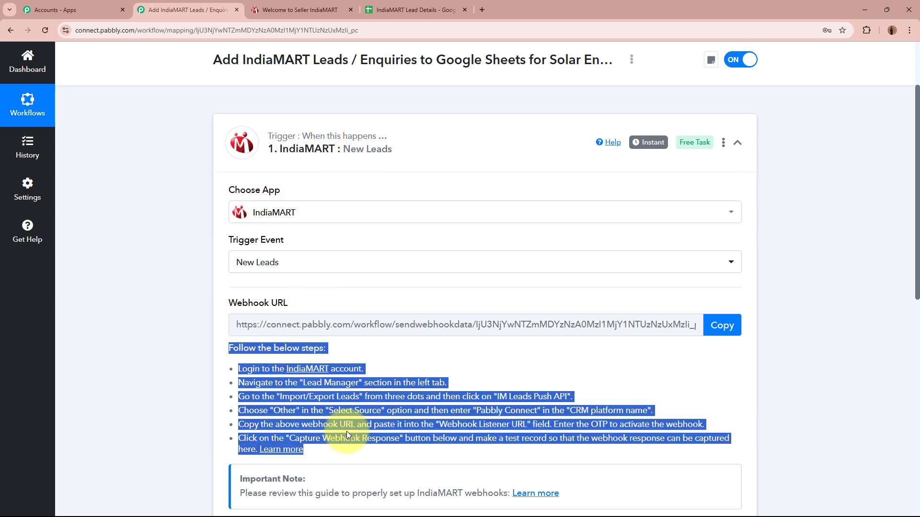
click(346, 431)
click(739, 332)
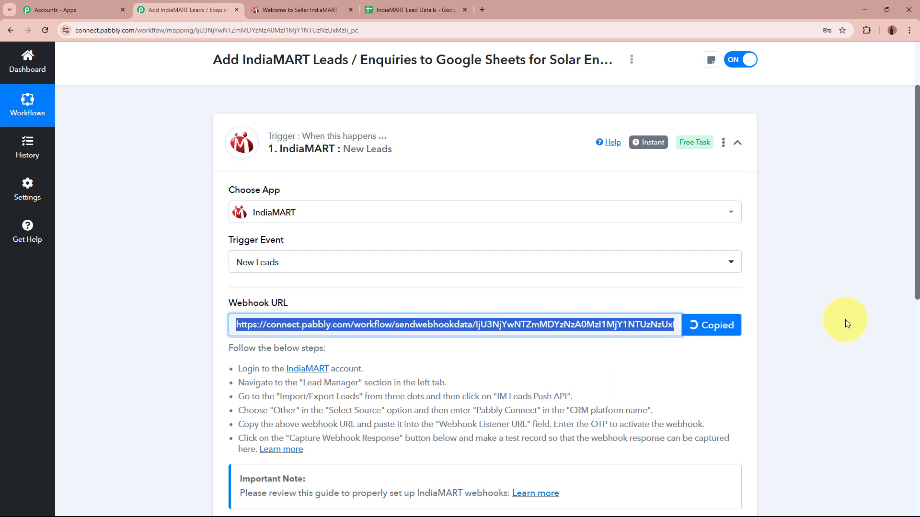
scroll(846, 318, up, 2)
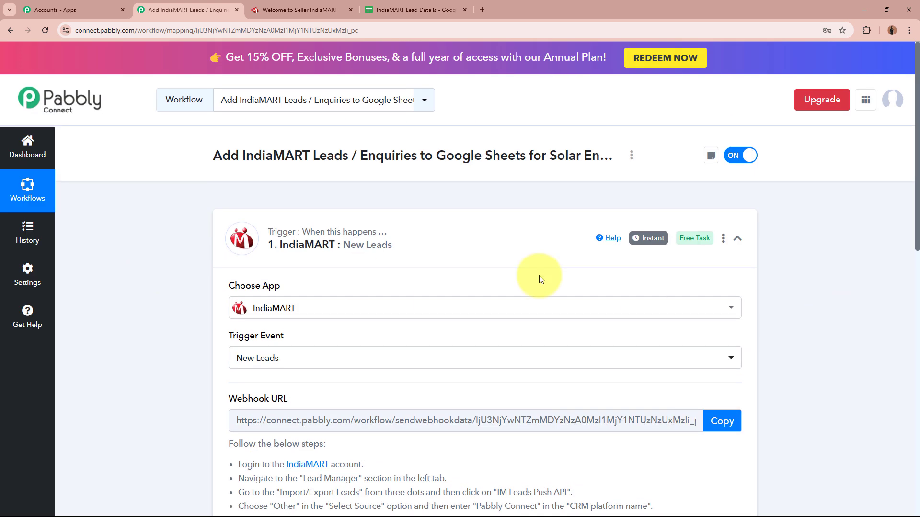
Switch to the IndiaMART seller account and open the Push API integration page from Lead Manager's import/export options.
click(316, 5)
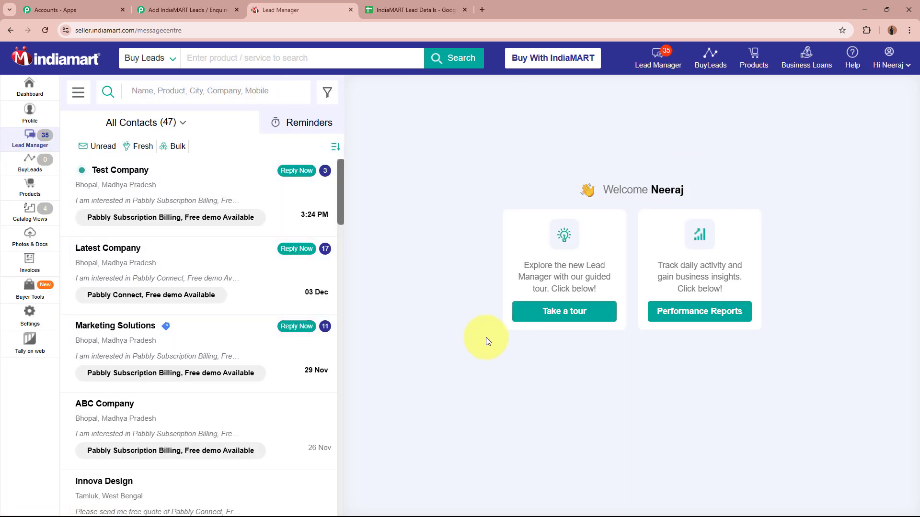
click(79, 93)
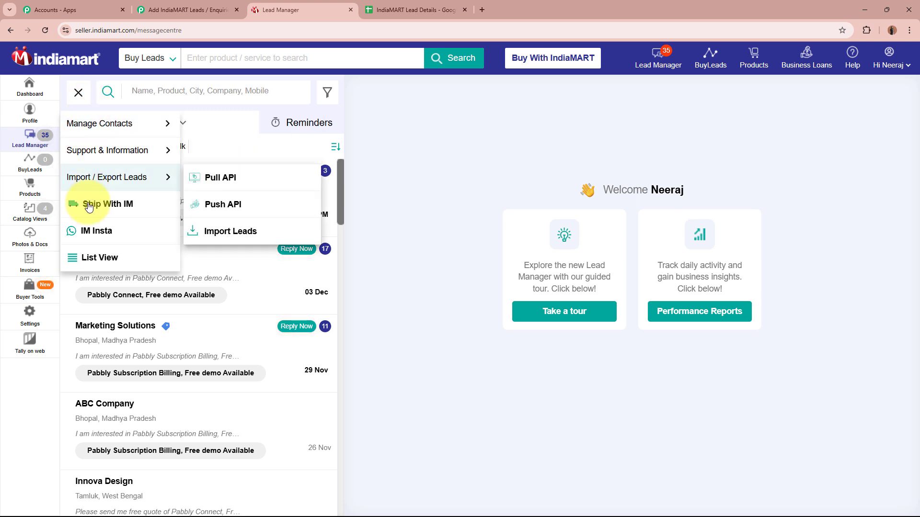
mouse_move(118, 178)
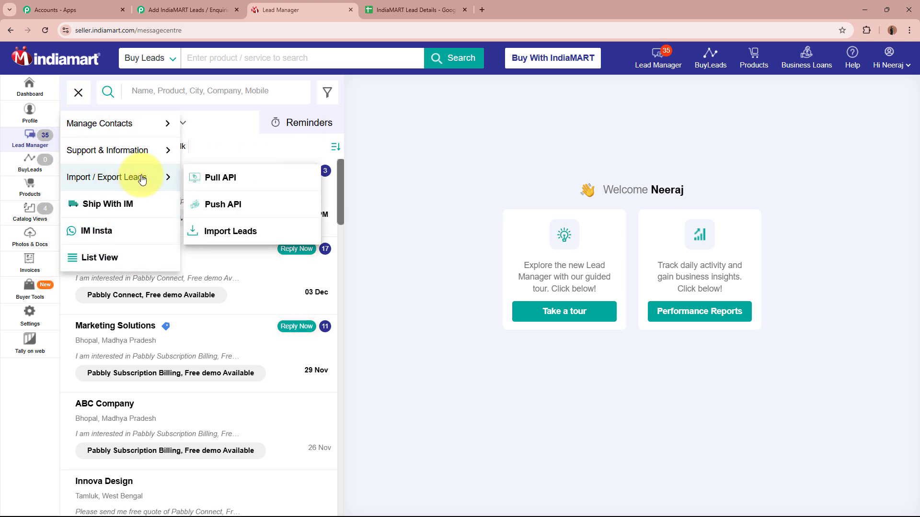
click(216, 177)
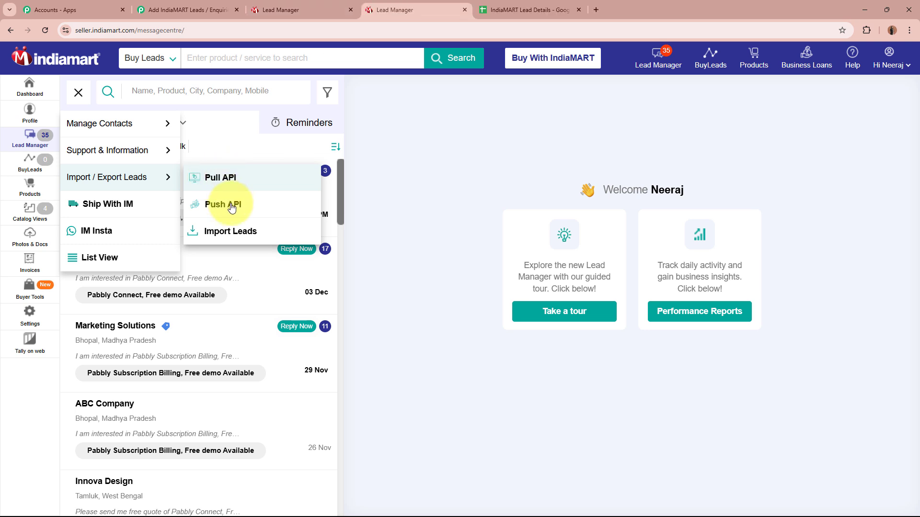
click(266, 211)
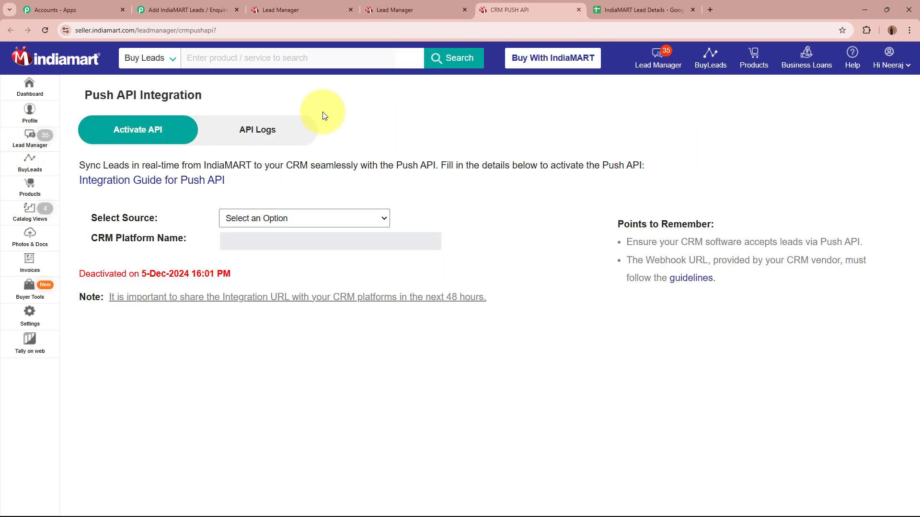
drag(93, 95, 254, 100)
click(301, 96)
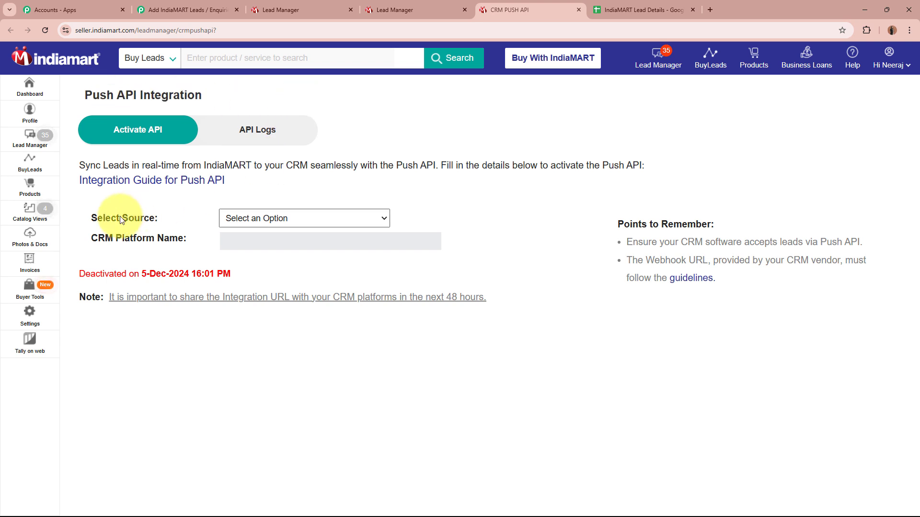
Set the Push API integration's source to Other.
drag(85, 219, 141, 222)
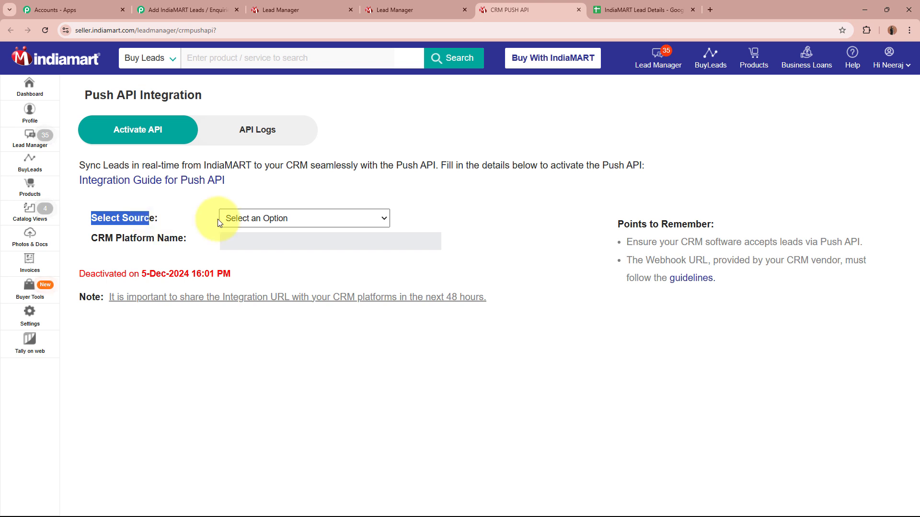
click(294, 218)
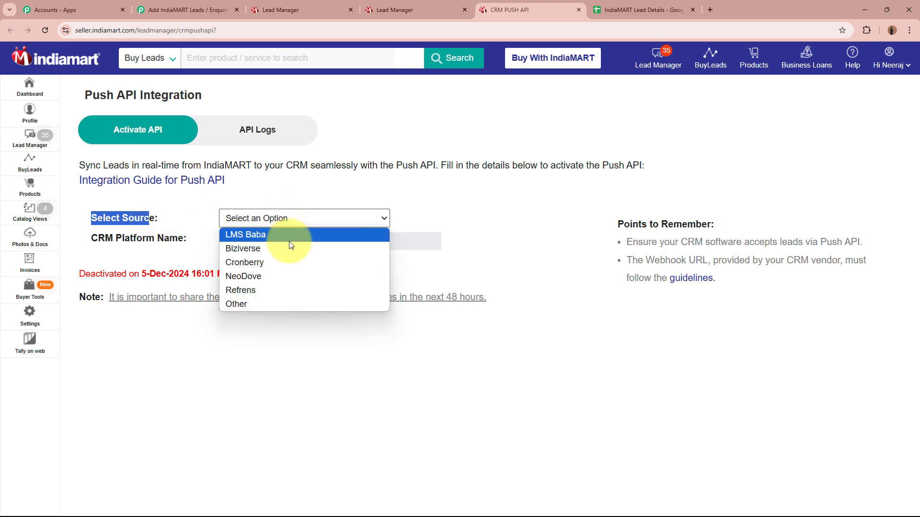
click(286, 303)
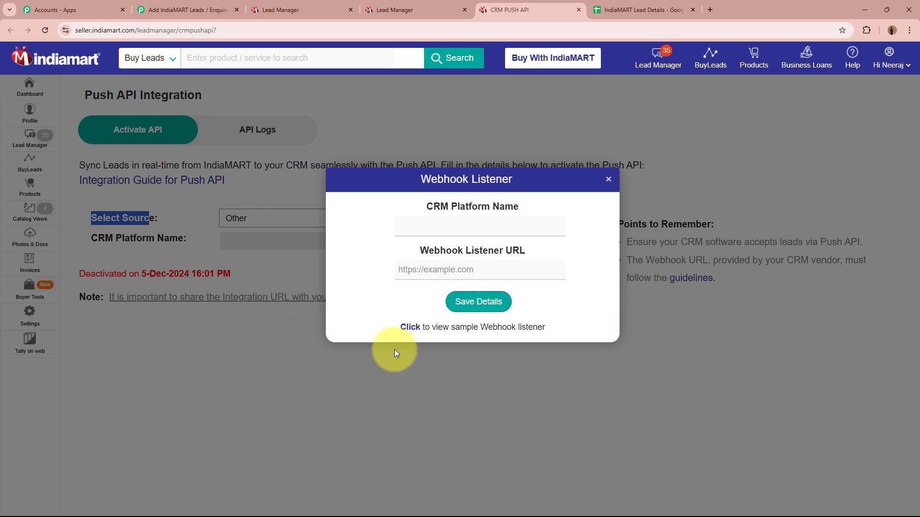
Fill in the webhook listener with CRM platform name "Pabbly Connect" and the workflow's webhook URL, and save the details.
drag(426, 205, 543, 207)
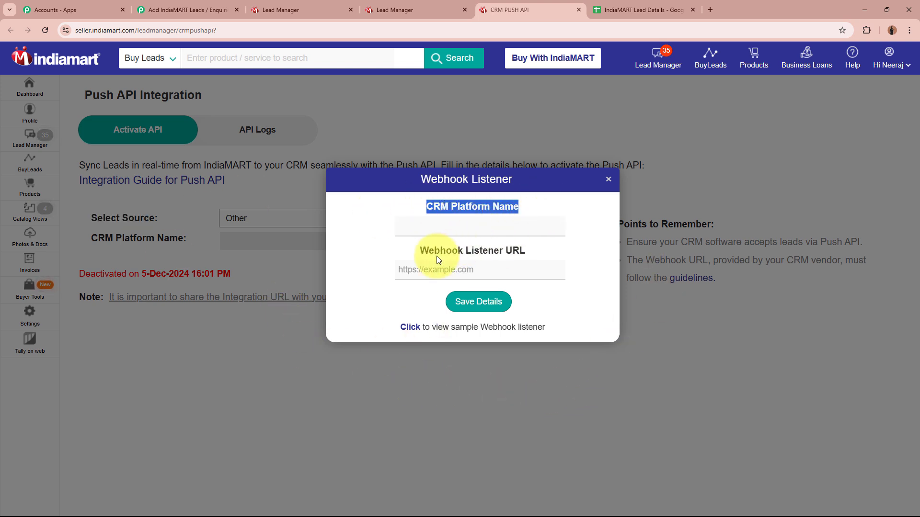
drag(421, 251, 538, 242)
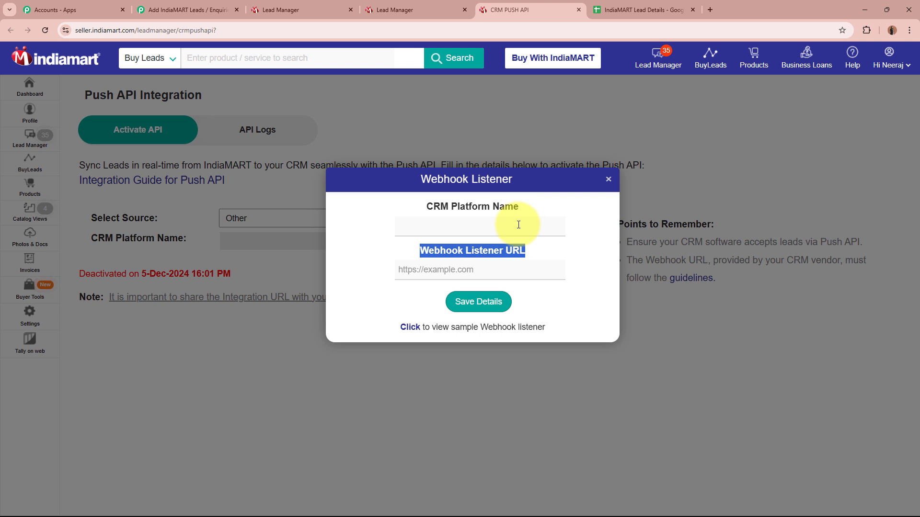
click(519, 225)
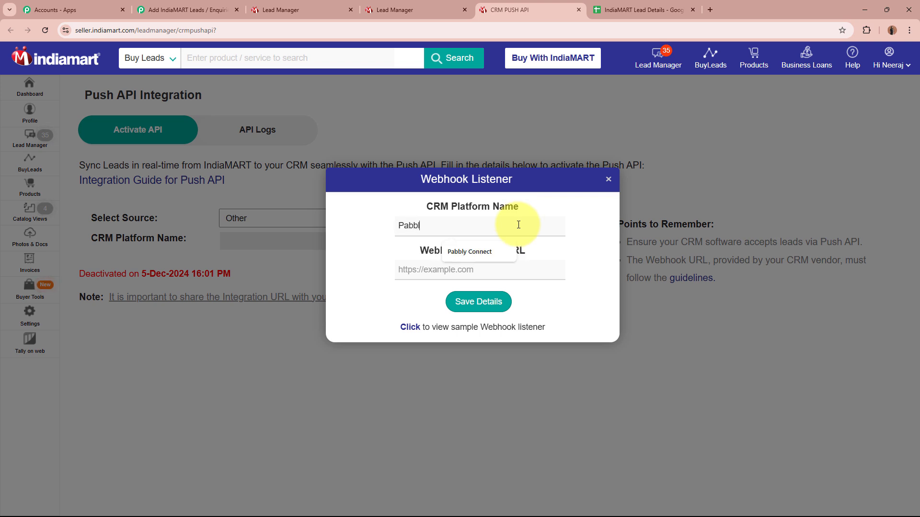
click(470, 251)
click(455, 274)
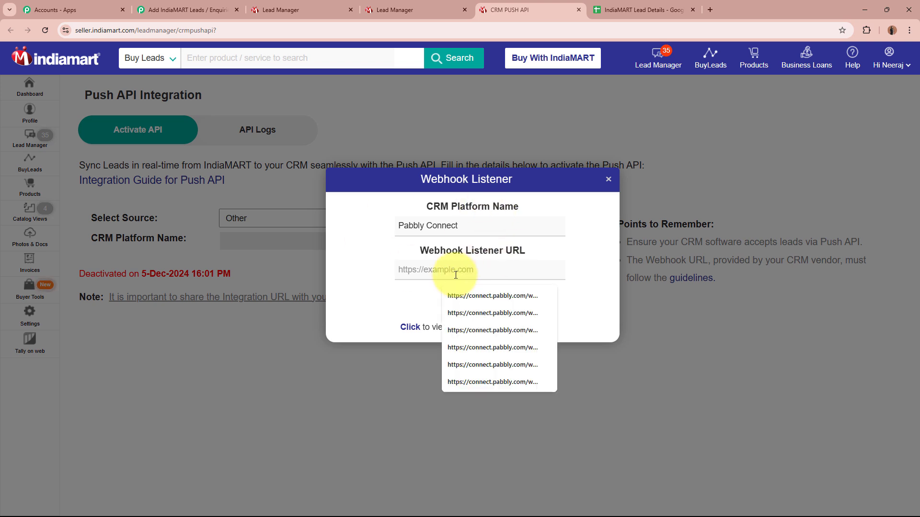
click(479, 296)
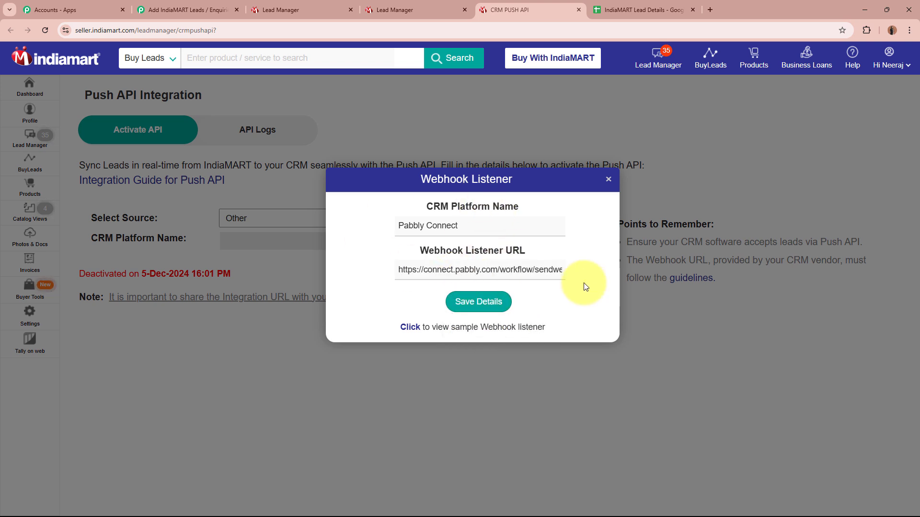
click(477, 302)
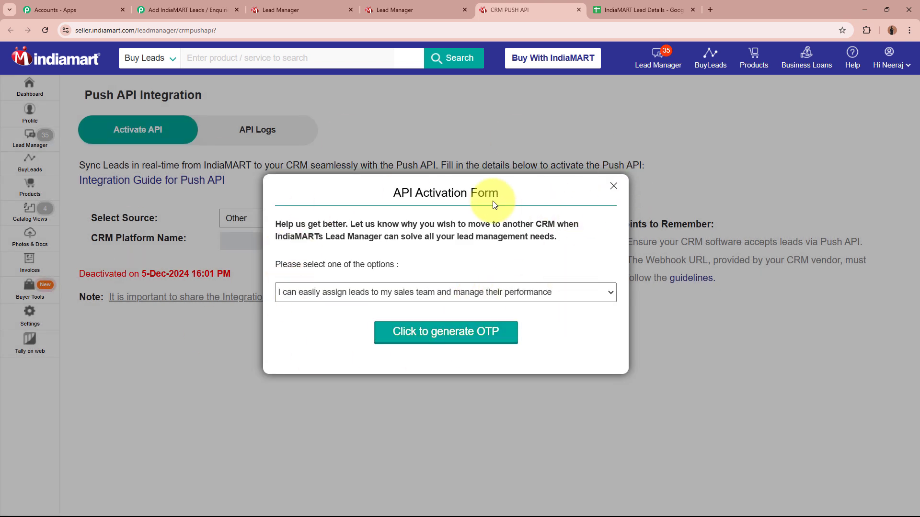
Choose "I can easily assign leads to my sales team and manage their performance" as the API activation reason and request the OTP.
click(501, 294)
click(504, 314)
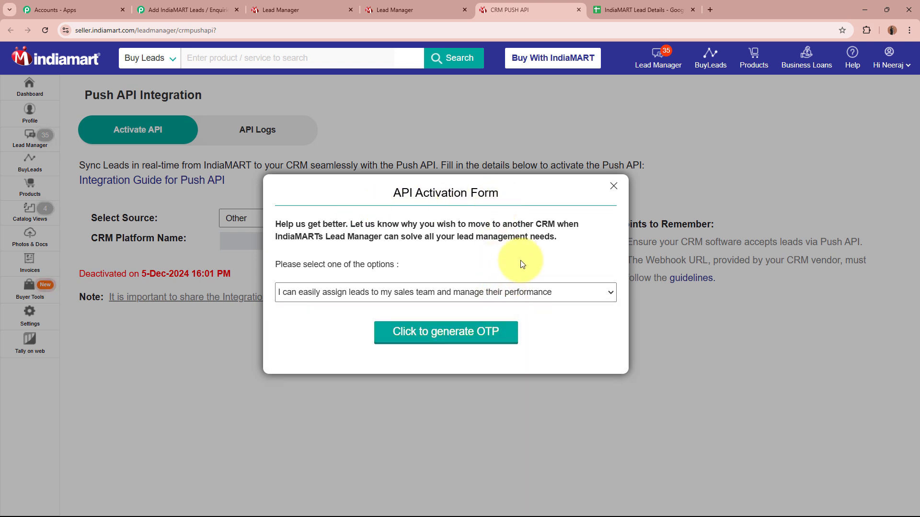
click(424, 332)
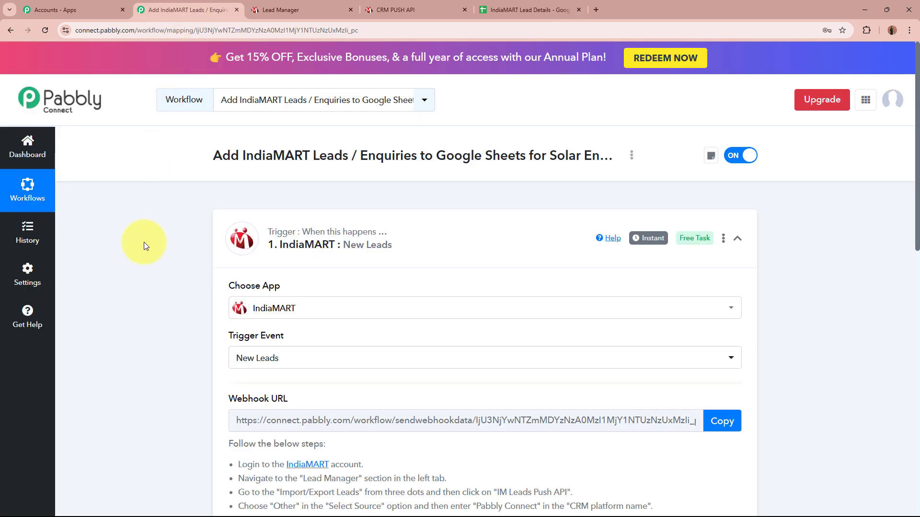
Check the trigger's webhook response status in Pabbly Connect against the Push API integration settings and Lead Manager in IndiaMART.
scroll(144, 242, down, 8)
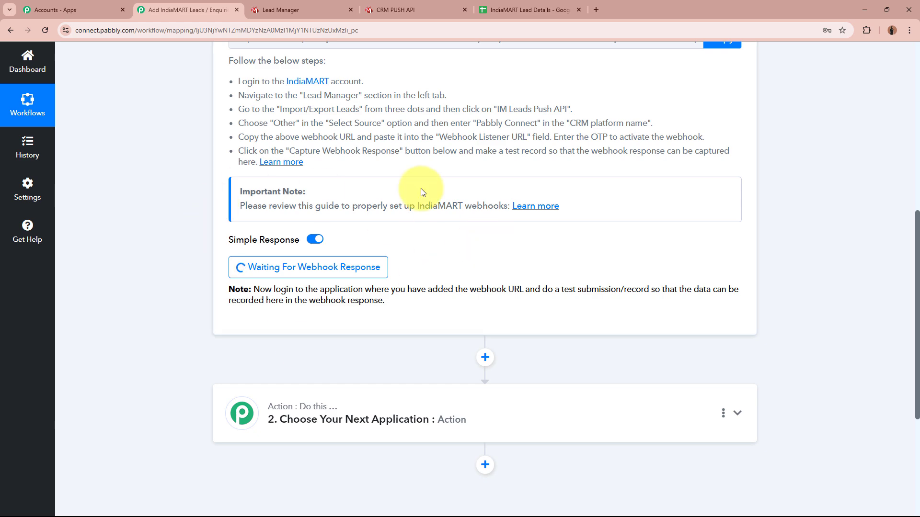
scroll(197, 248, up, 8)
click(395, 10)
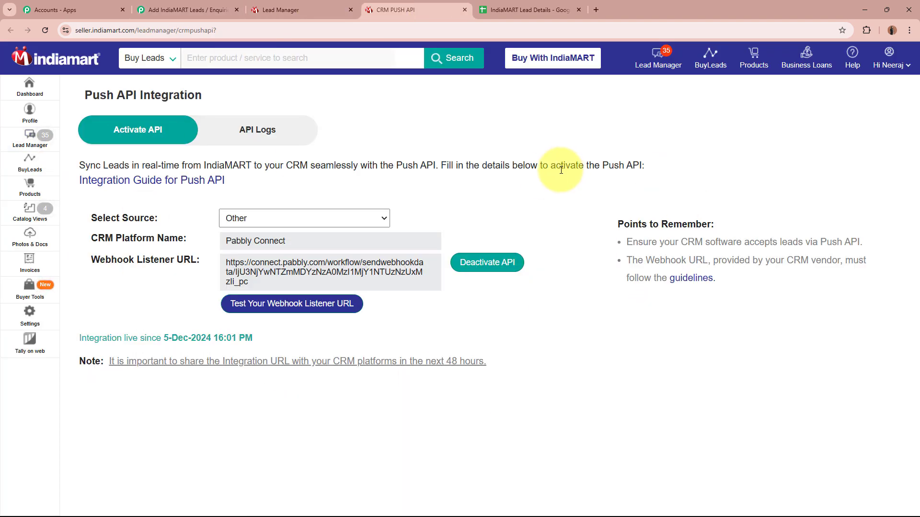
click(287, 9)
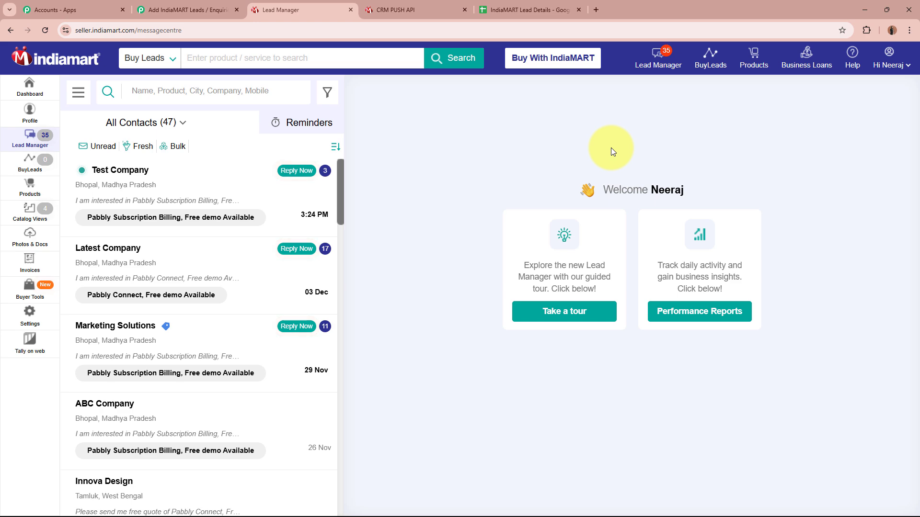
click(185, 5)
scroll(165, 231, down, 10)
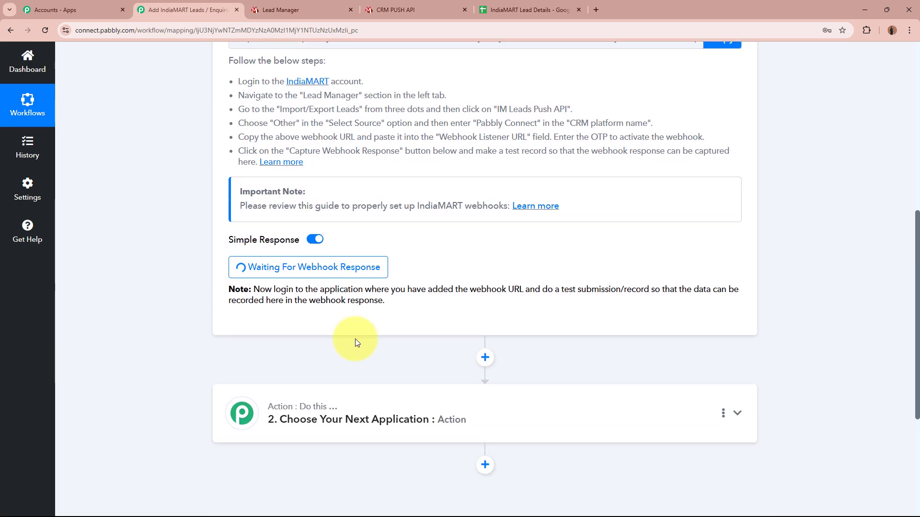
scroll(156, 289, up, 10)
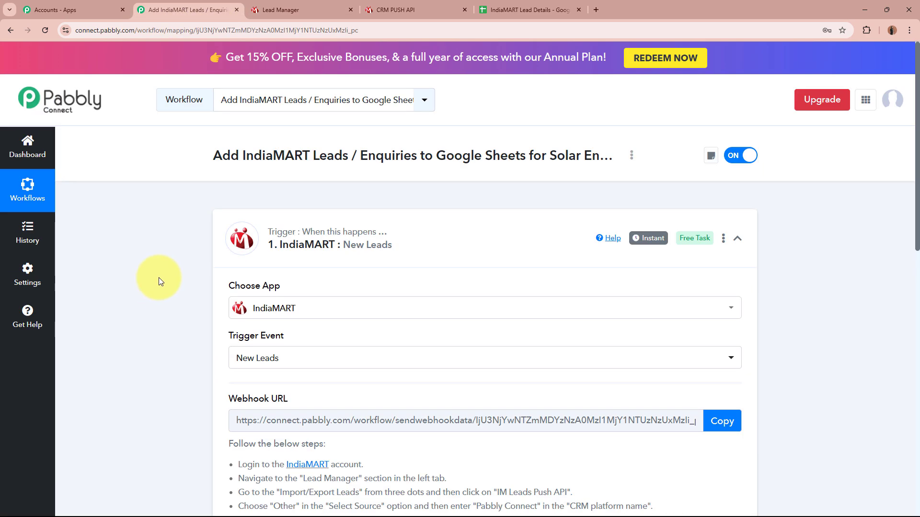
click(303, 6)
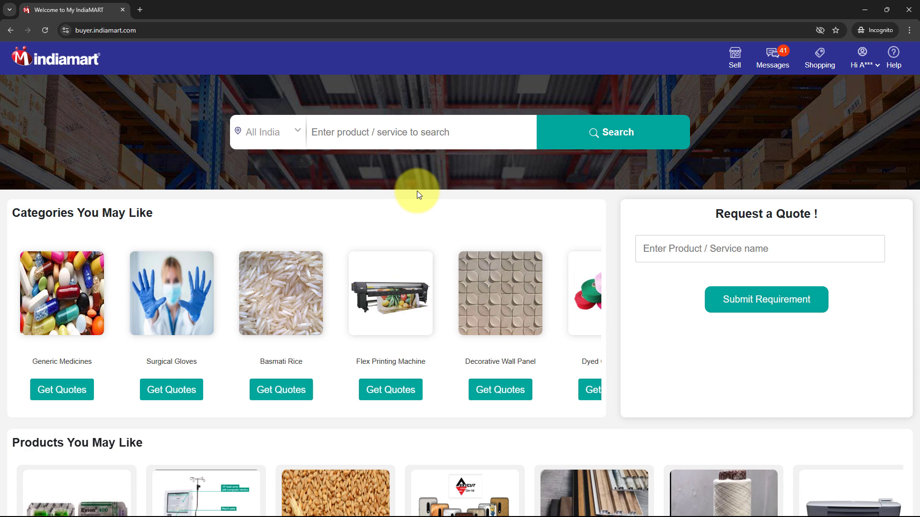
Search the IndiaMART buyer site for "magnet brains software technology pvt ltd".
click(416, 125)
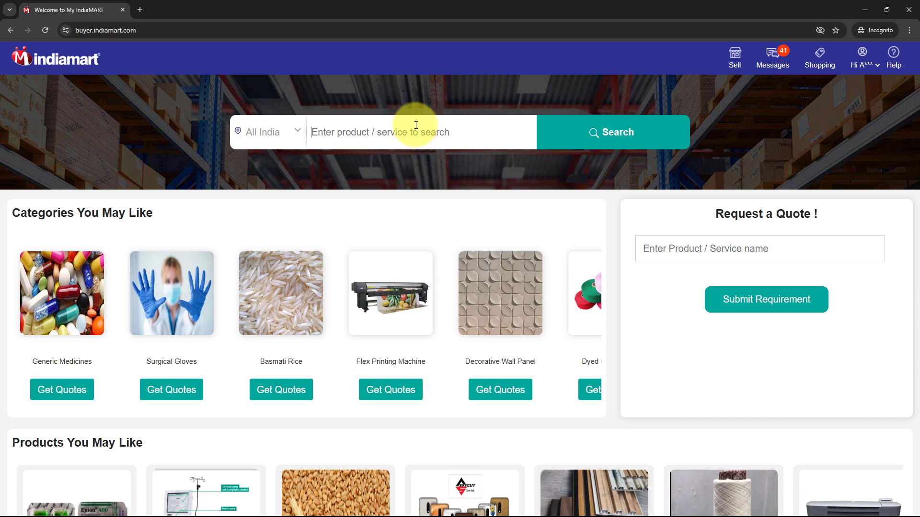
text(Magnet Brains)
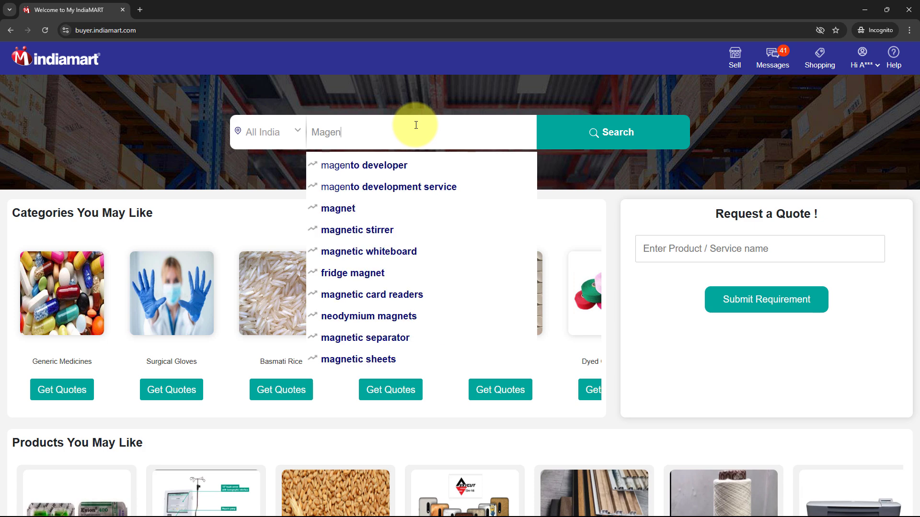
click(426, 165)
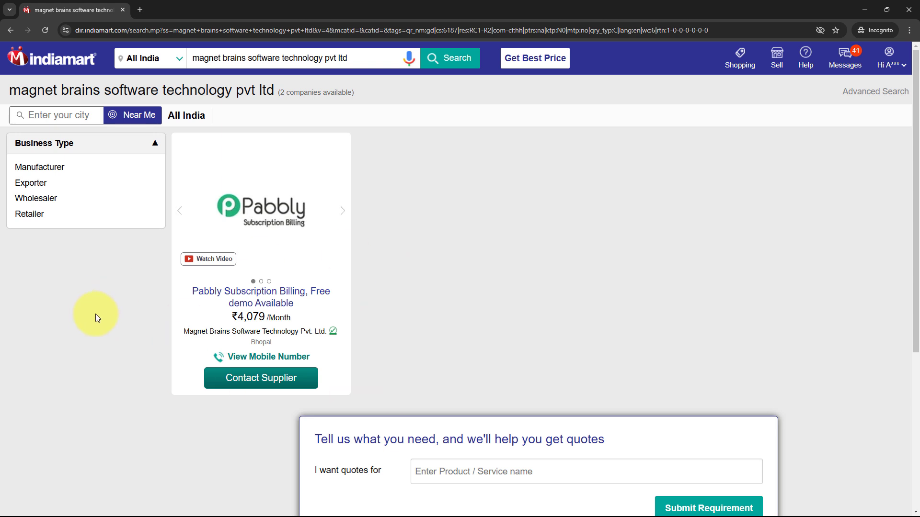
Start a supplier enquiry for Pabbly Subscription Billing with Invoicing as the only required feature and submit those requirements.
click(267, 389)
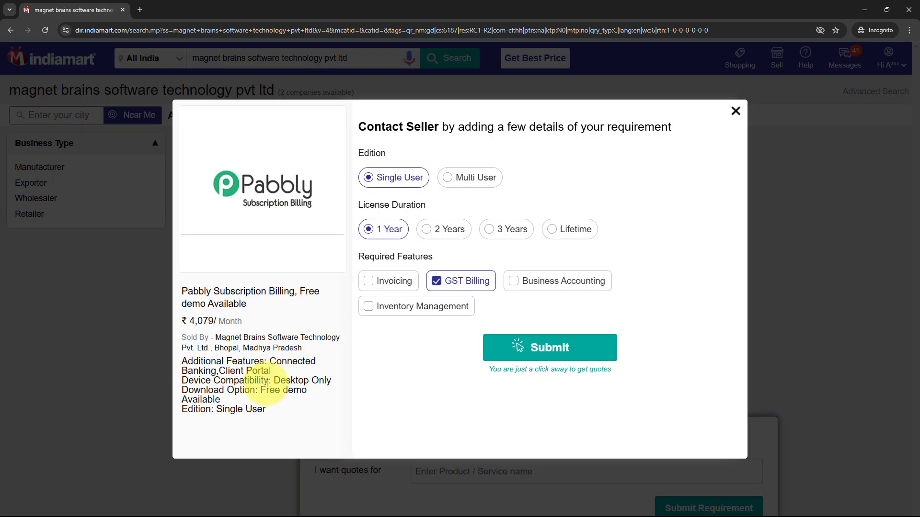
click(397, 286)
click(436, 282)
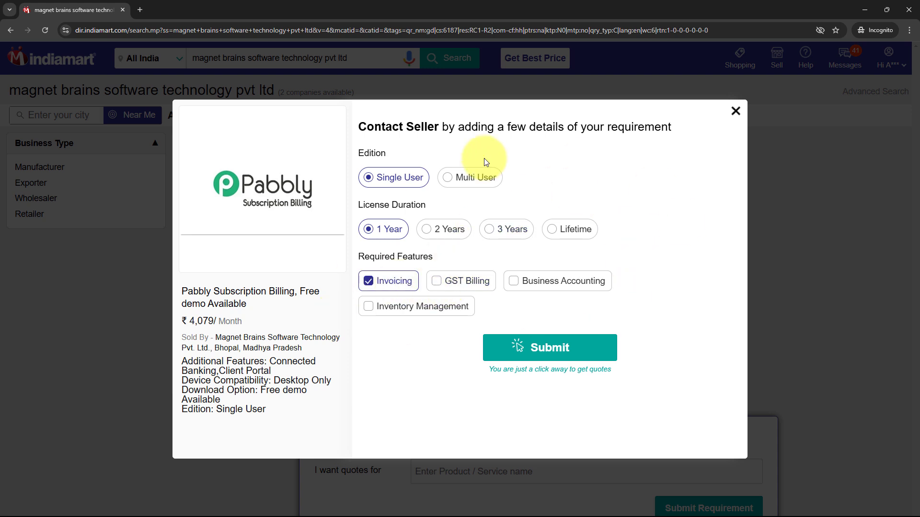
click(570, 340)
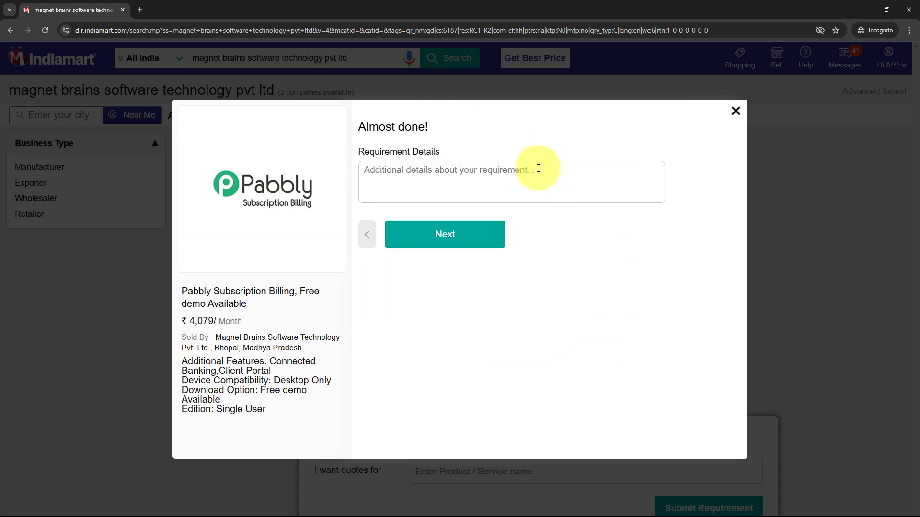
Enter the requirement details "Interested in a 5kW solar rooftop system for a residential property in Pune. Wants details about installation and pricing." and continue.
click(439, 175)
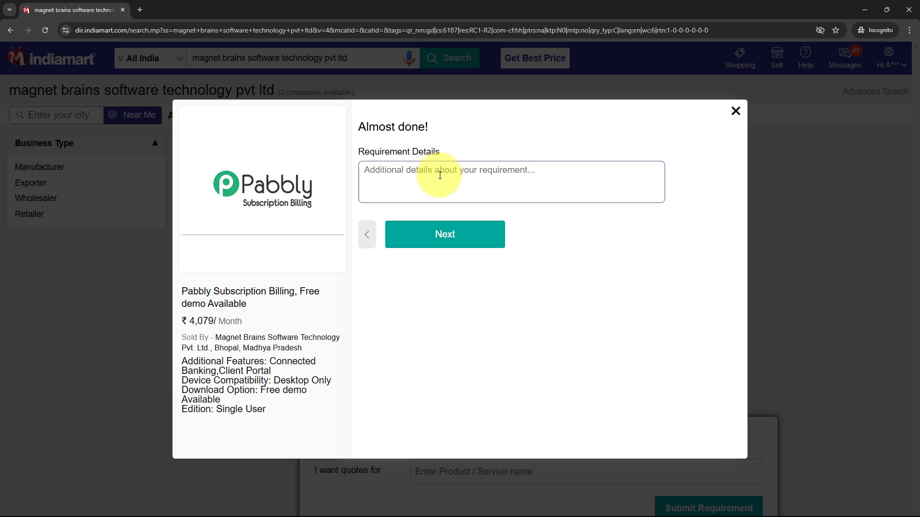
text(Interested in a 5kW solar rooftop system for a residential property in Pune. Wants details about installation and pricing.)
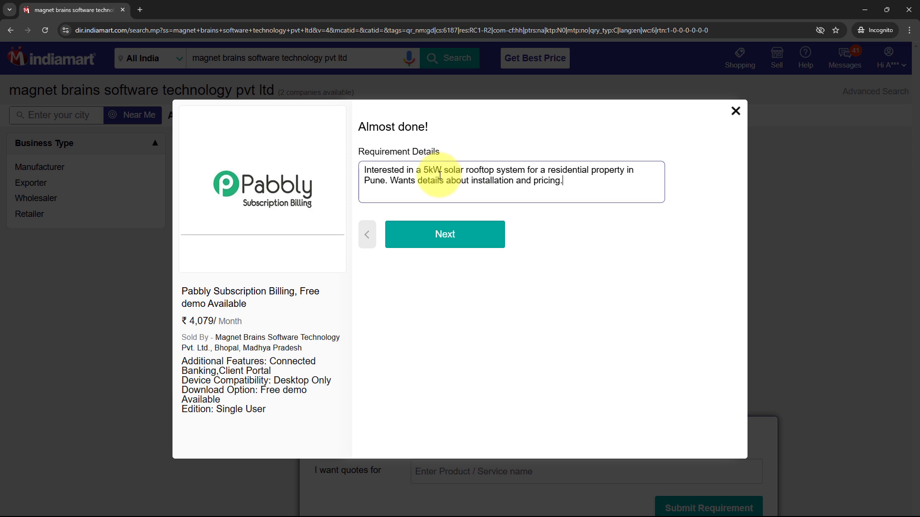
drag(366, 171, 592, 178)
click(594, 180)
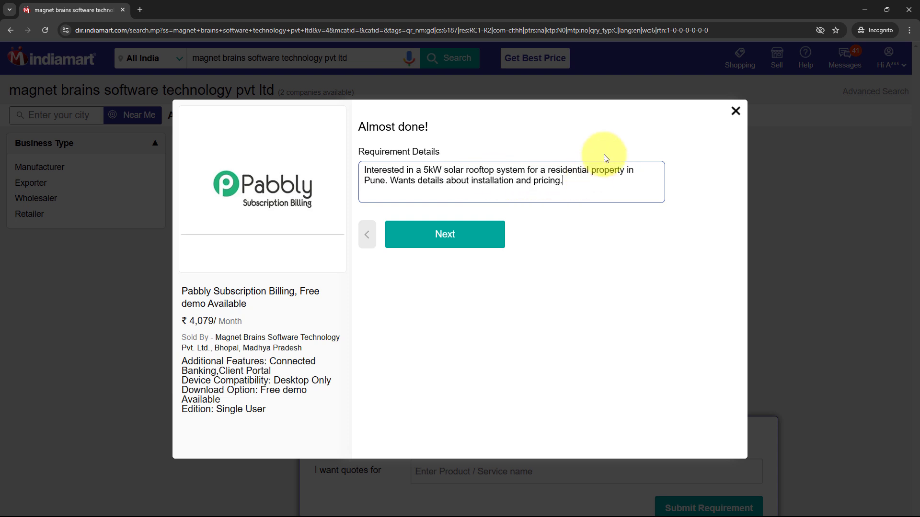
click(456, 237)
Enter a dummy GST number in the enquiry form and submit the enquiry to the supplier.
click(464, 164)
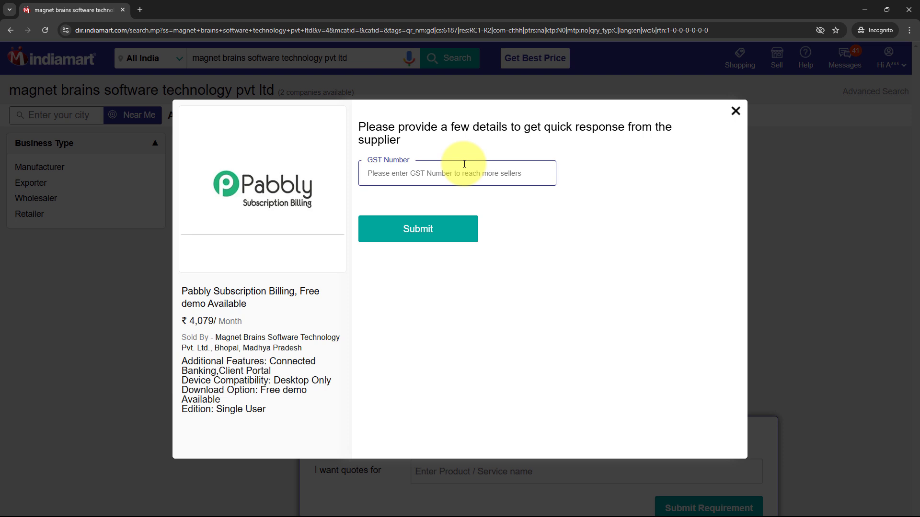
text(1234567890000)
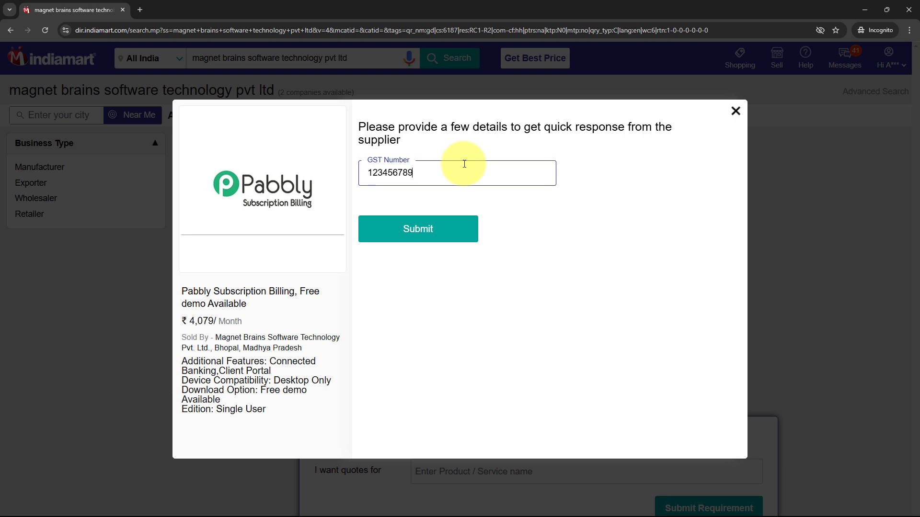
click(434, 239)
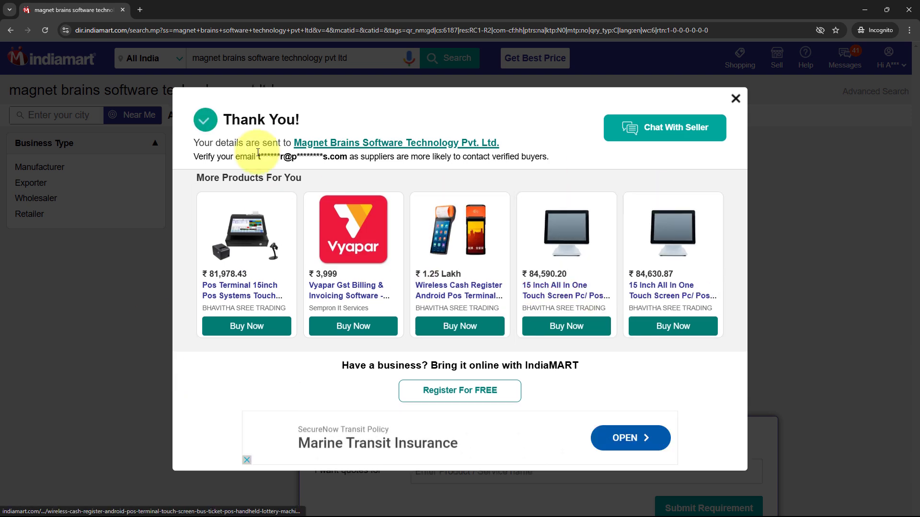
Check the enquiry confirmation, and examine the query ID, subject, sender state and sender name captured in the Pabbly Connect trigger response.
drag(193, 141, 296, 143)
click(258, 142)
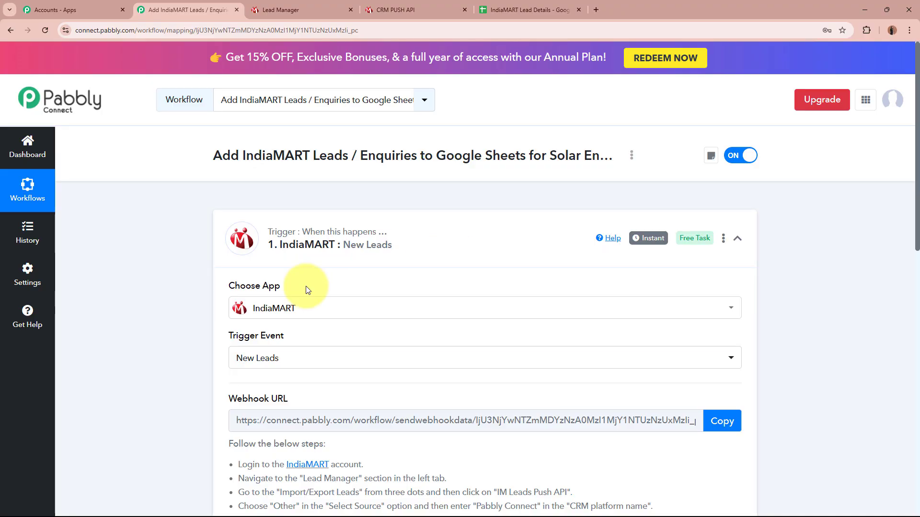
scroll(199, 309, down, 9)
scroll(202, 314, down, 4)
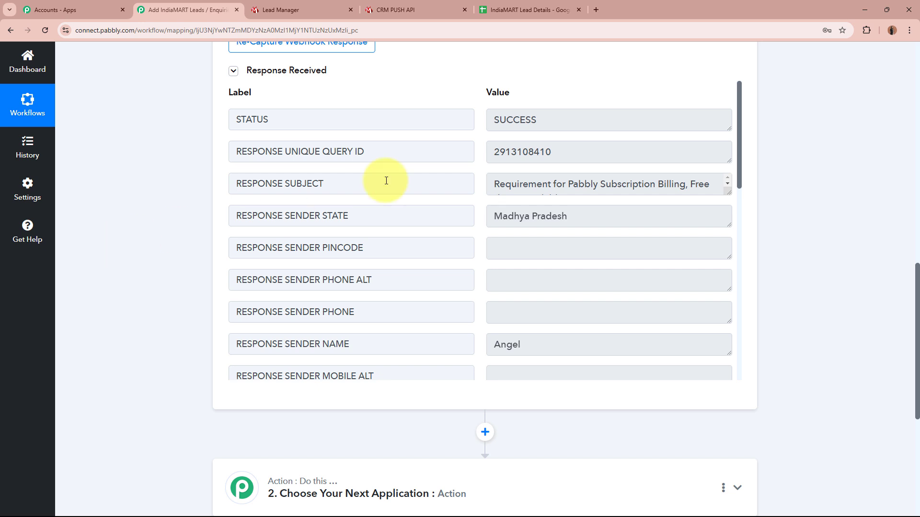
drag(434, 151, 236, 155)
click(524, 150)
double_click(523, 150)
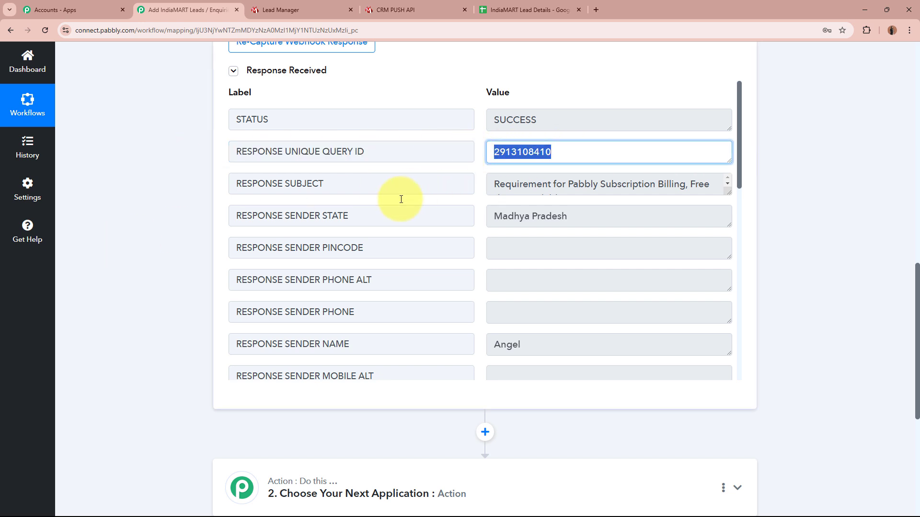
drag(349, 180, 236, 184)
drag(497, 184, 649, 188)
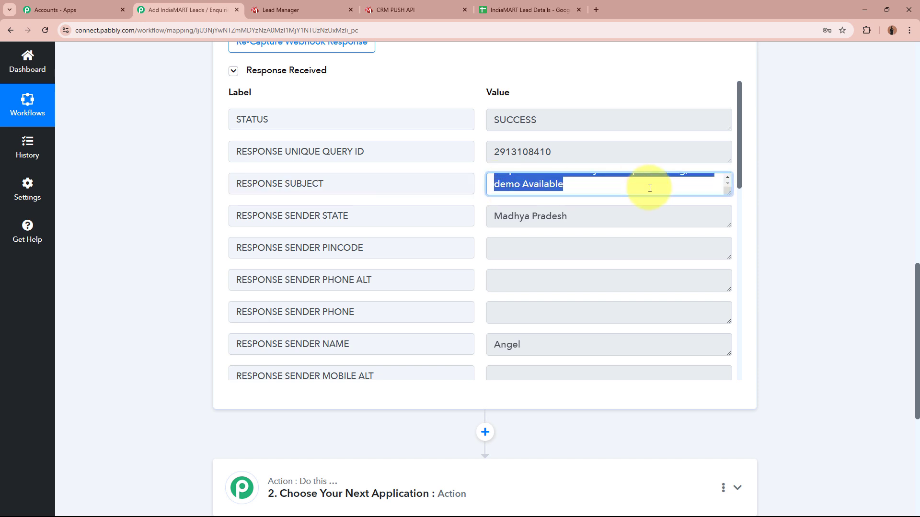
click(608, 191)
drag(359, 215, 241, 217)
drag(595, 224, 425, 215)
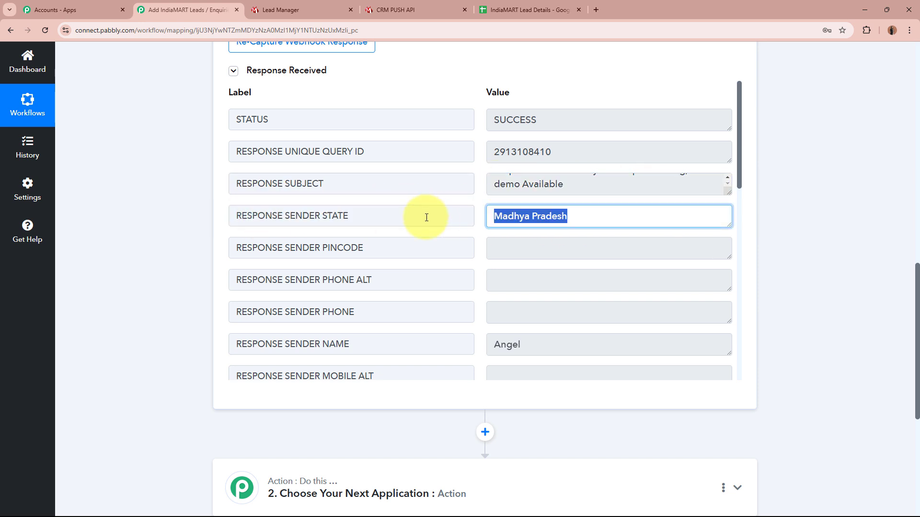
drag(479, 337, 597, 337)
click(597, 337)
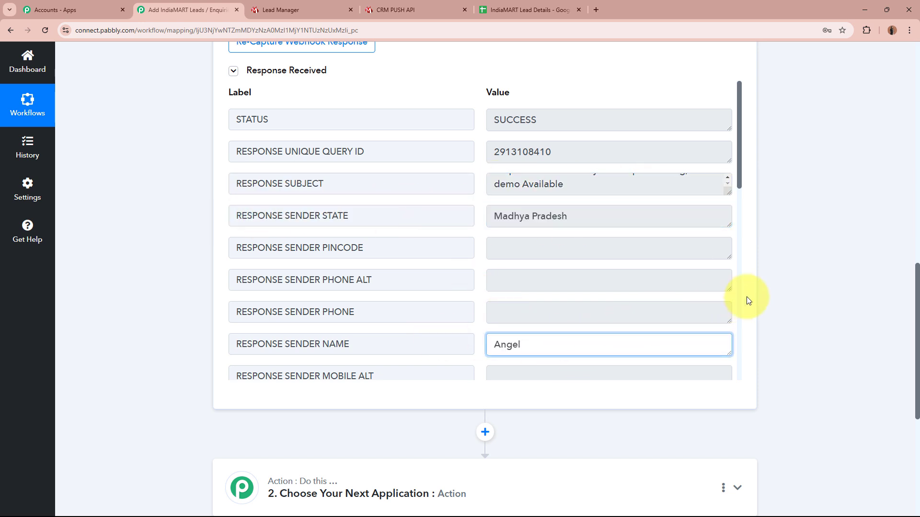
Examine the sender's mobile, email, country, company, city and address fields in the captured IndiaMART response.
click(779, 289)
scroll(711, 266, down, 6)
drag(609, 127, 438, 123)
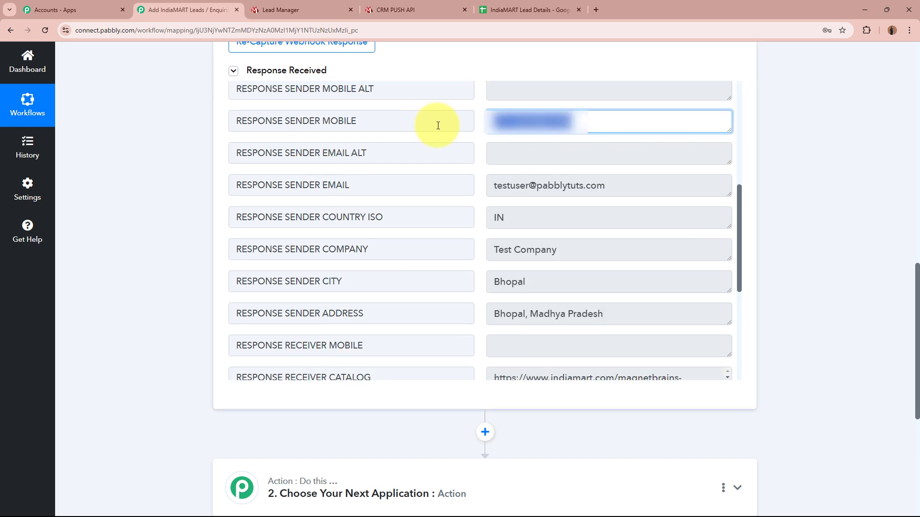
click(596, 117)
drag(607, 188, 452, 184)
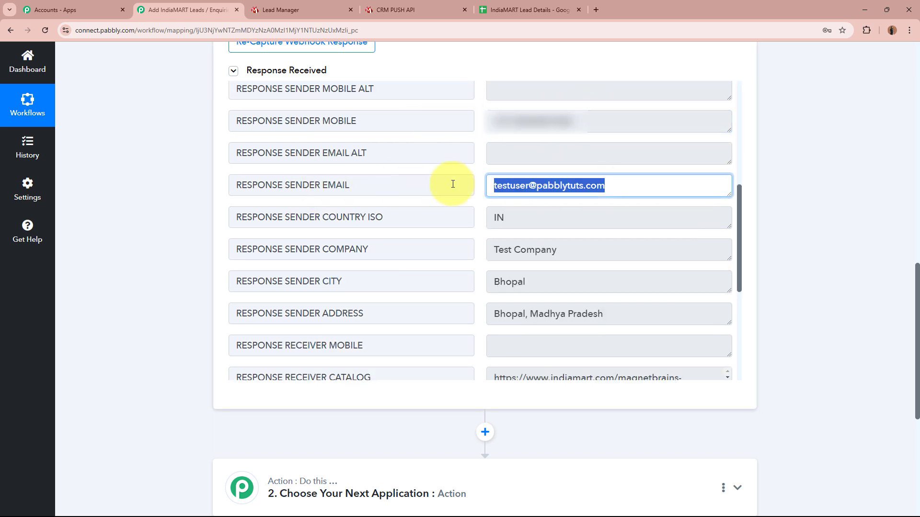
click(653, 186)
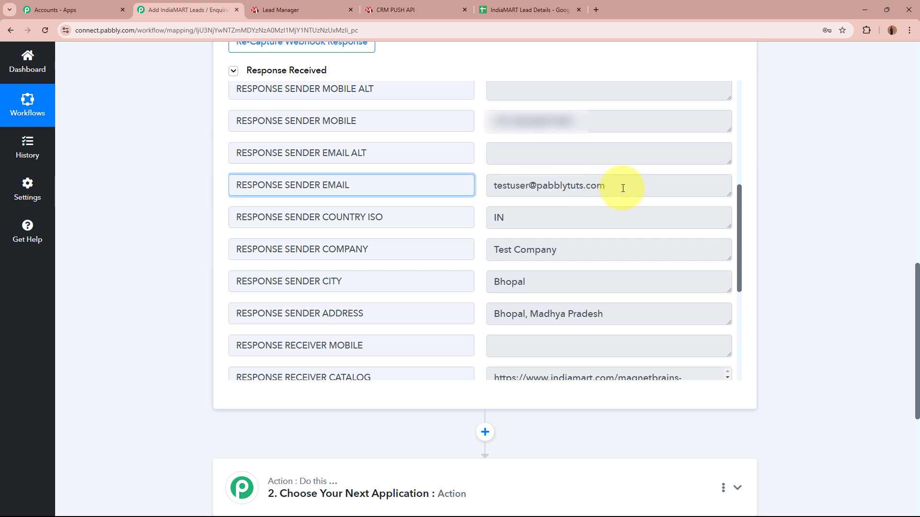
drag(588, 220, 462, 222)
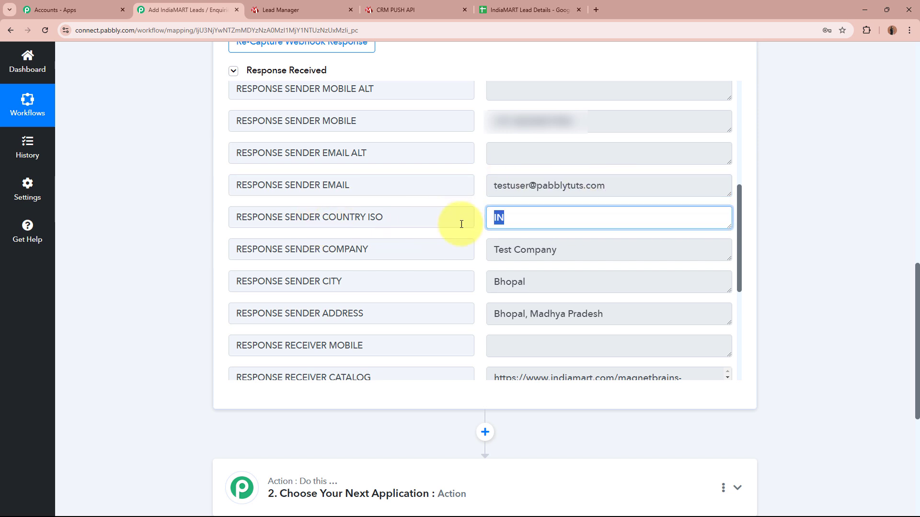
drag(599, 248, 423, 254)
drag(555, 279, 427, 288)
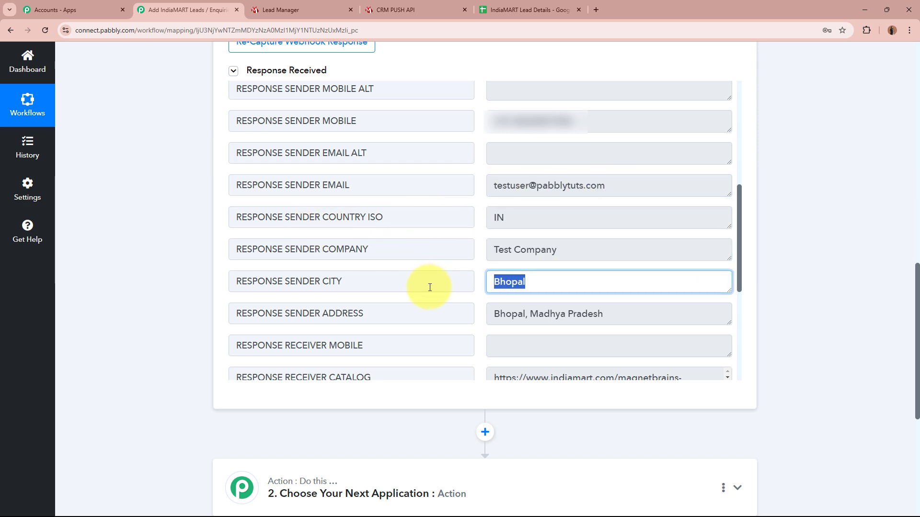
drag(610, 314, 416, 314)
click(648, 314)
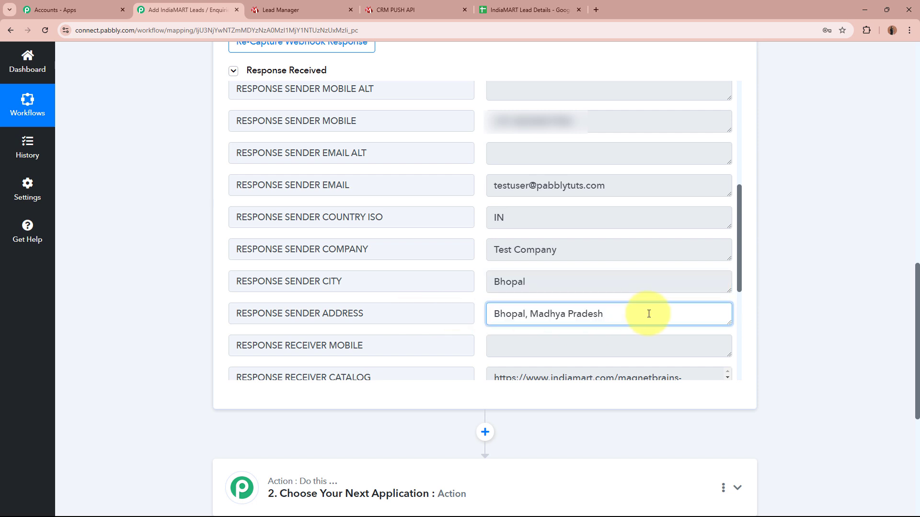
Examine the query time, product name and message in the captured response, enlarging the message field to read its full text.
scroll(649, 313, down, 5)
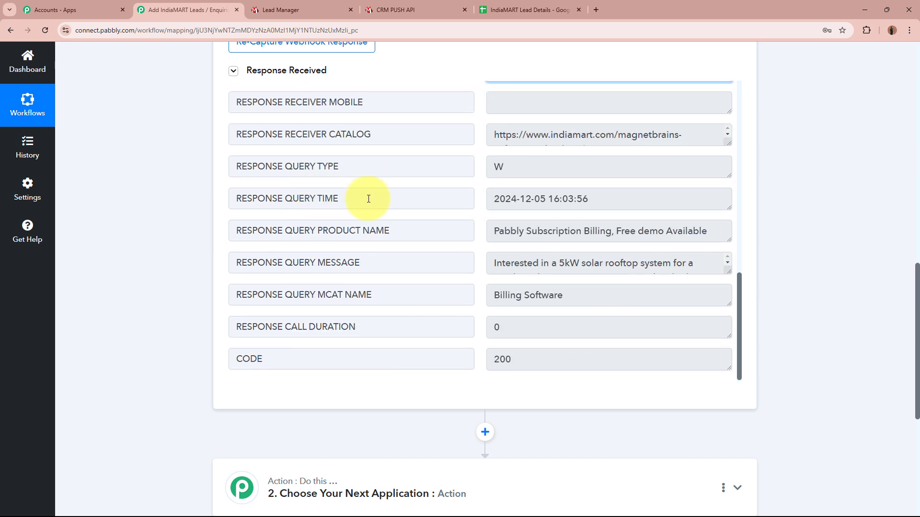
drag(367, 199, 227, 195)
drag(616, 199, 580, 199)
triple_click(580, 199)
click(608, 201)
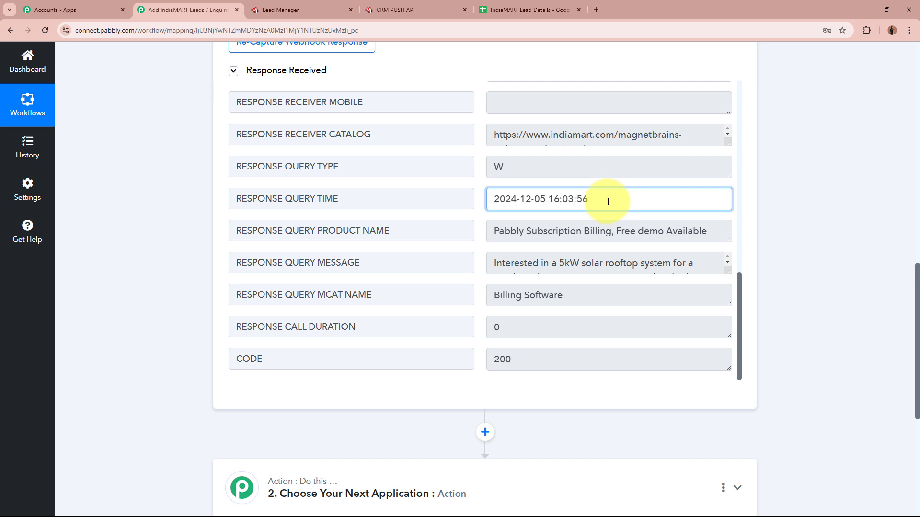
drag(501, 232, 729, 232)
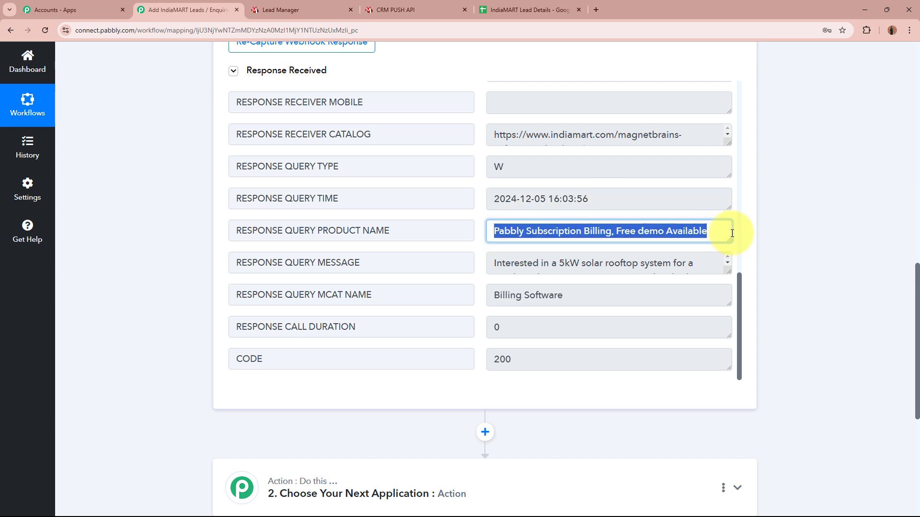
click(731, 234)
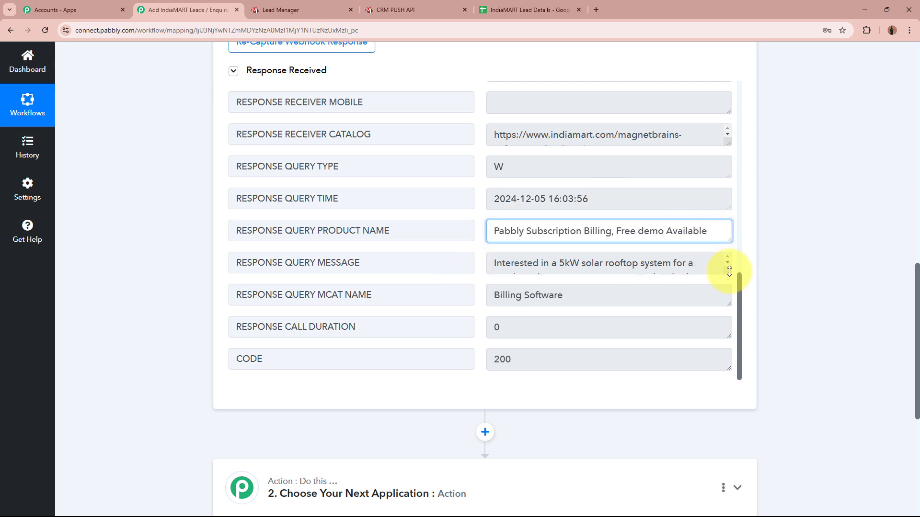
drag(727, 280, 728, 331)
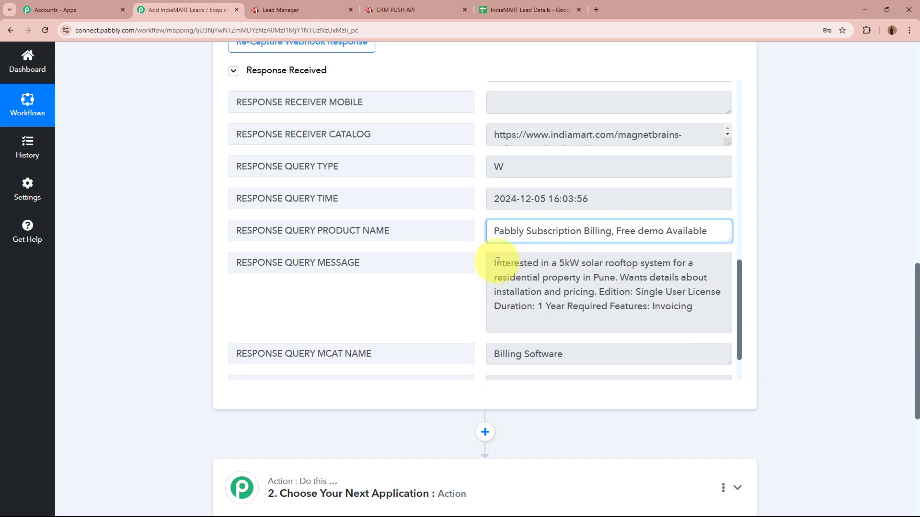
drag(494, 262, 599, 263)
drag(637, 264, 729, 272)
click(715, 305)
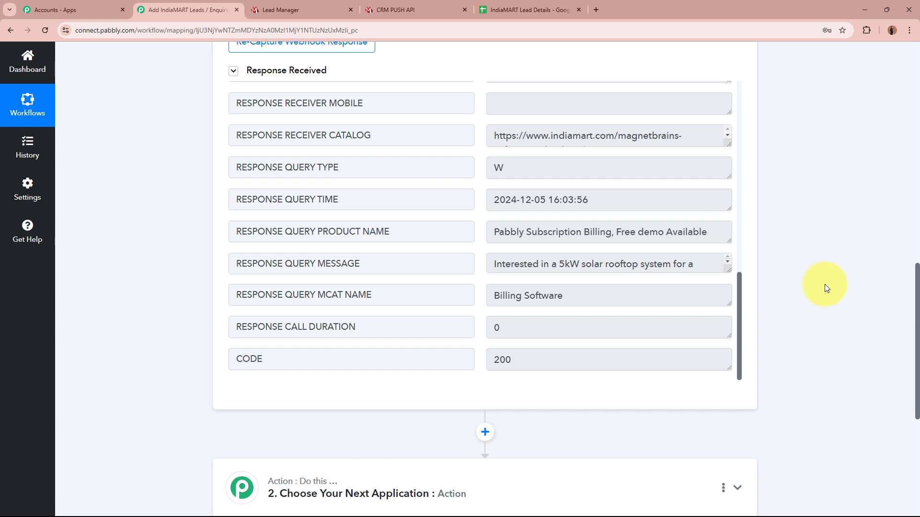
Collapse the IndiaMART New Leads trigger step.
scroll(824, 284, up, 15)
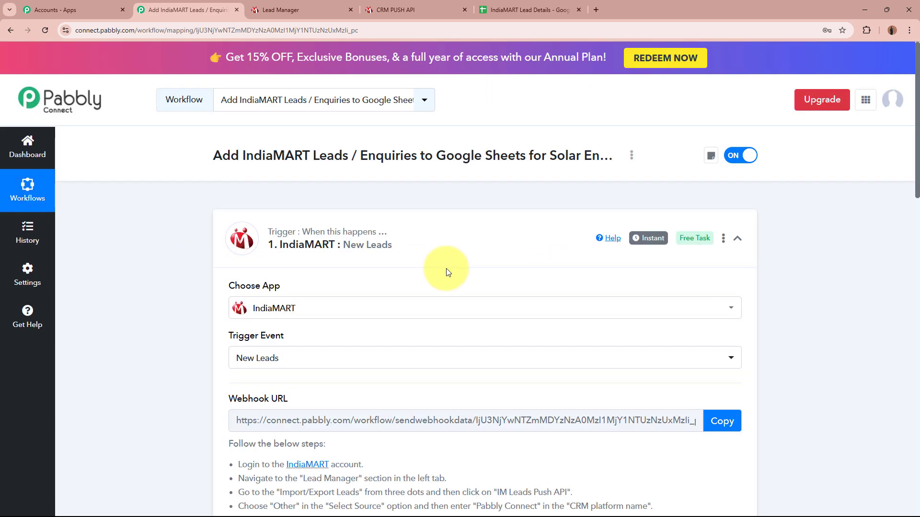
click(499, 254)
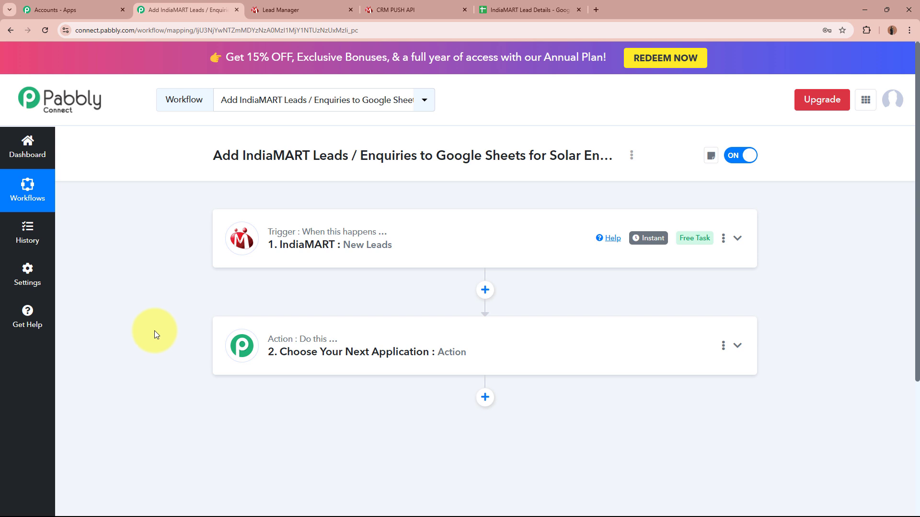
Review the contacts in the IndiaMART Lead Manager and the column headings of the IndiaMART Lead Details spreadsheet.
click(280, 9)
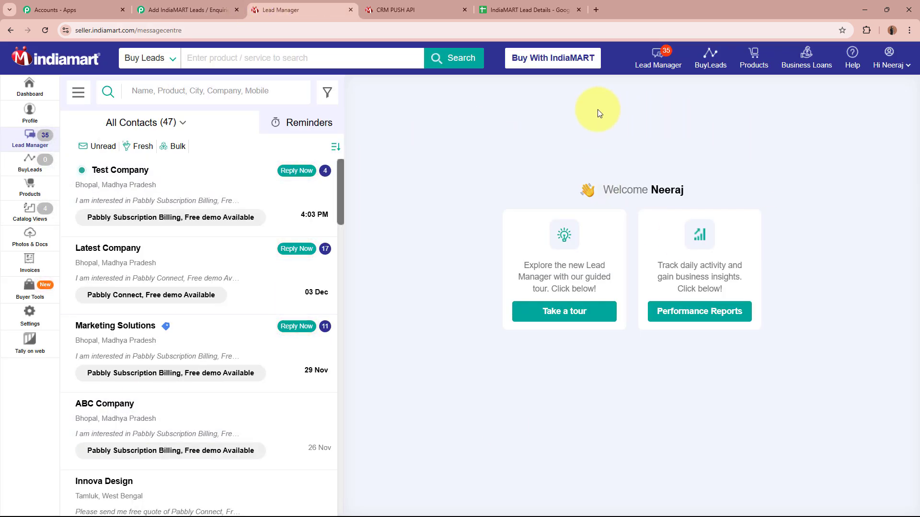
click(201, 10)
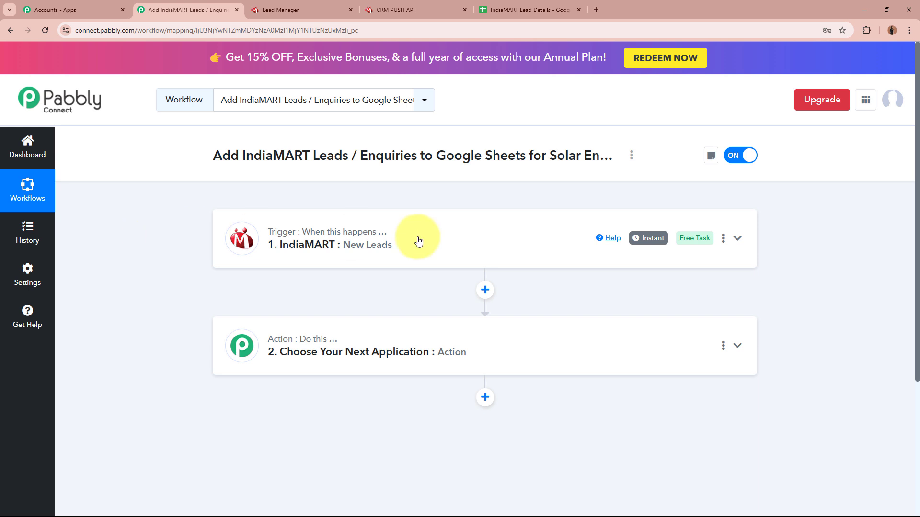
click(504, 6)
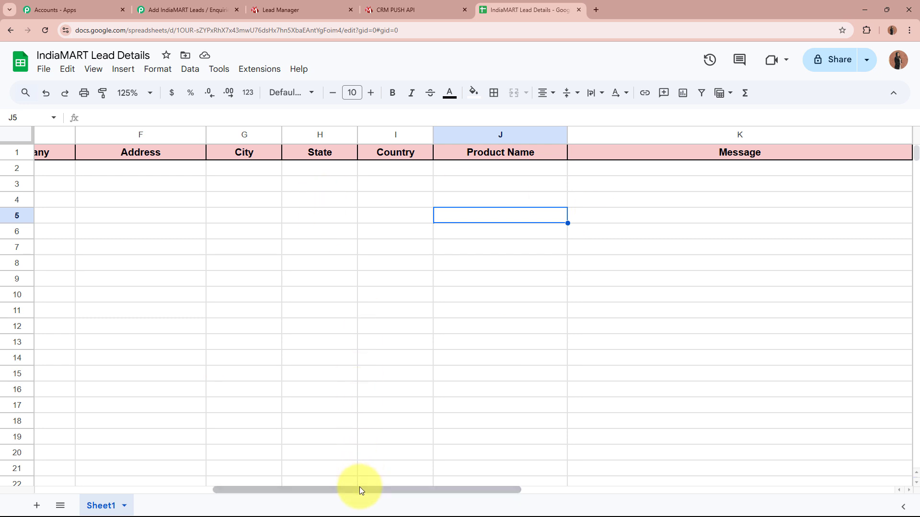
drag(360, 488, 88, 495)
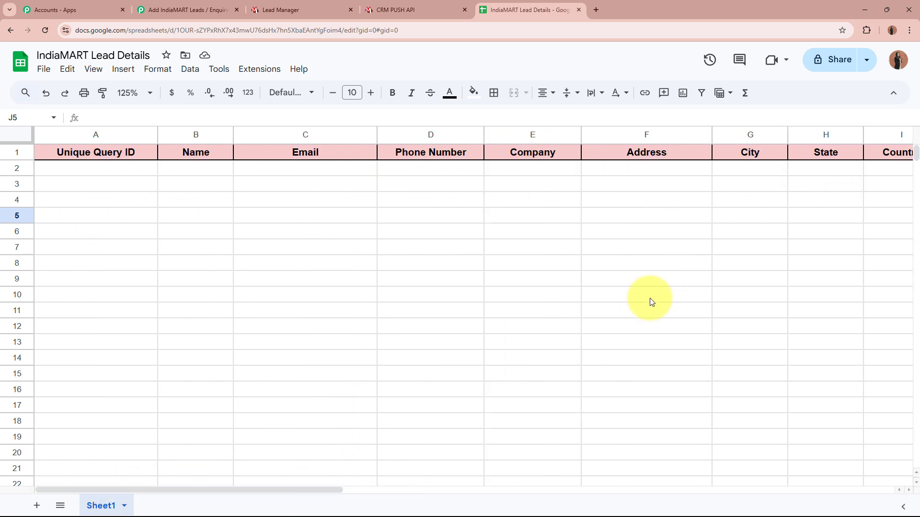
In the Pabbly Connect workflow, set the second step's app to Google Sheets with the action event Add New Row.
click(182, 9)
click(617, 359)
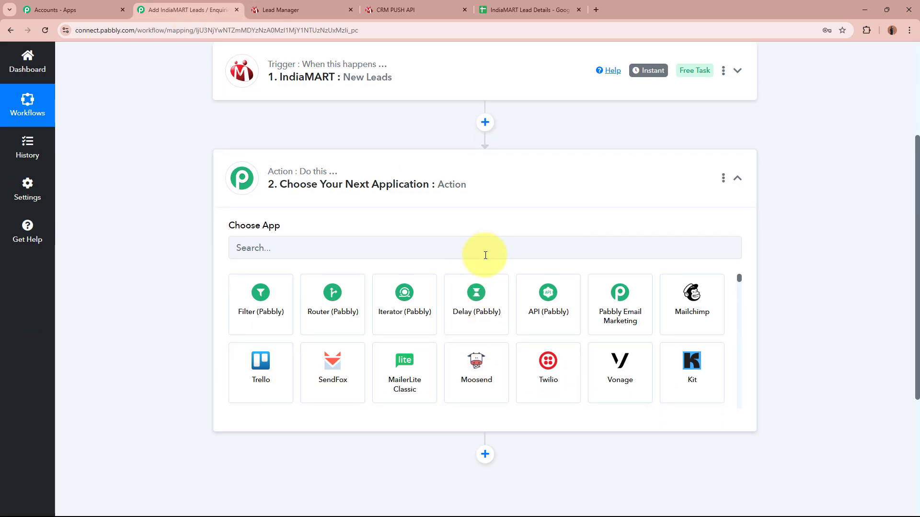
click(489, 250)
text(GO)
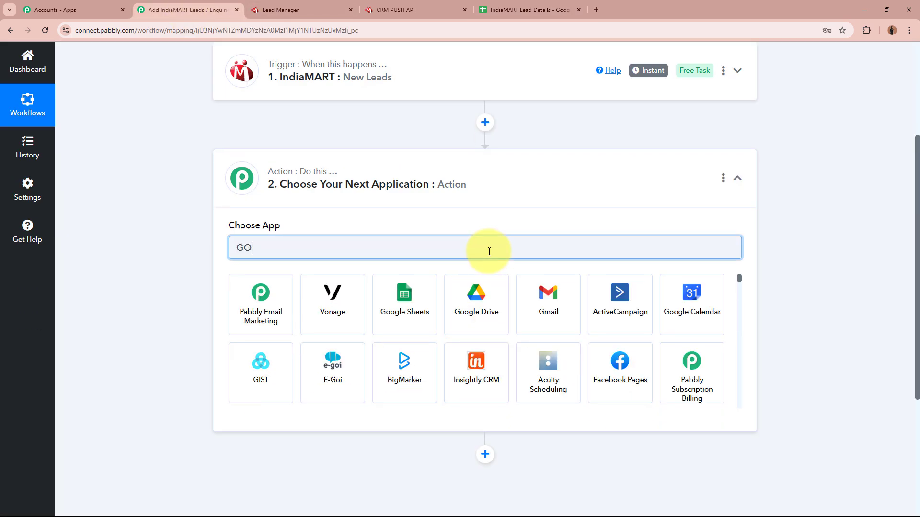
text(oogle)
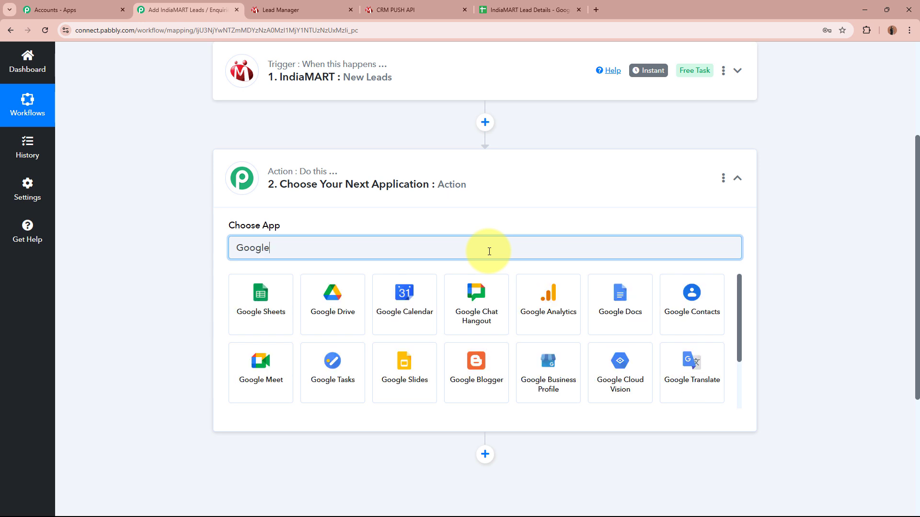
click(237, 318)
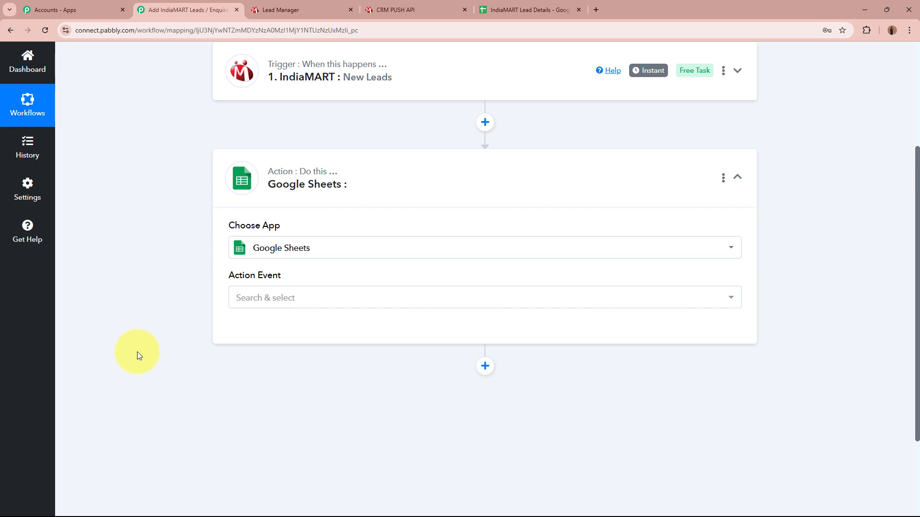
click(338, 300)
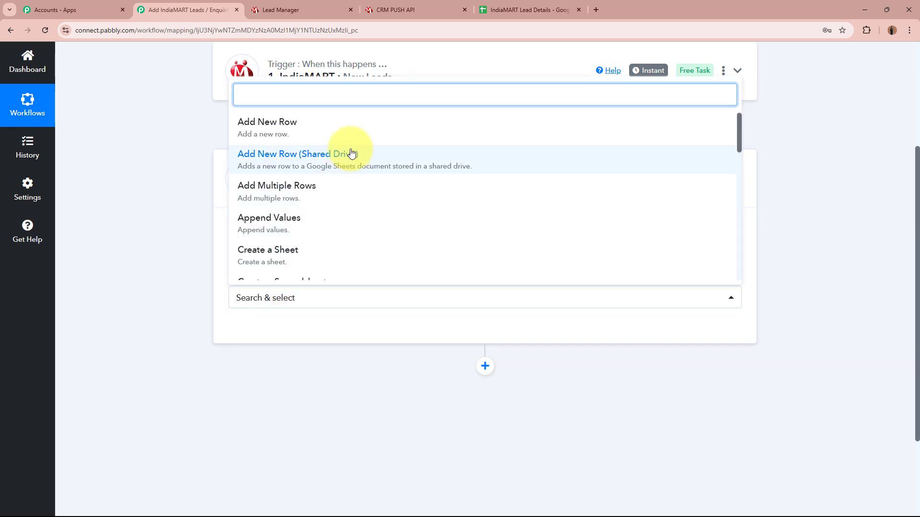
click(369, 131)
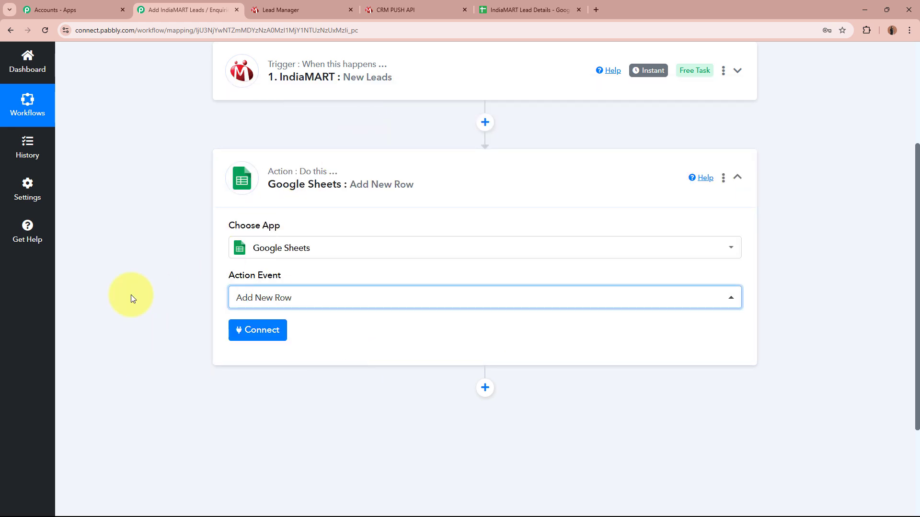
Connect Google Sheets to the action through a new connection, signing in with Google and allowing Pabbly Connect Sheets access.
click(263, 333)
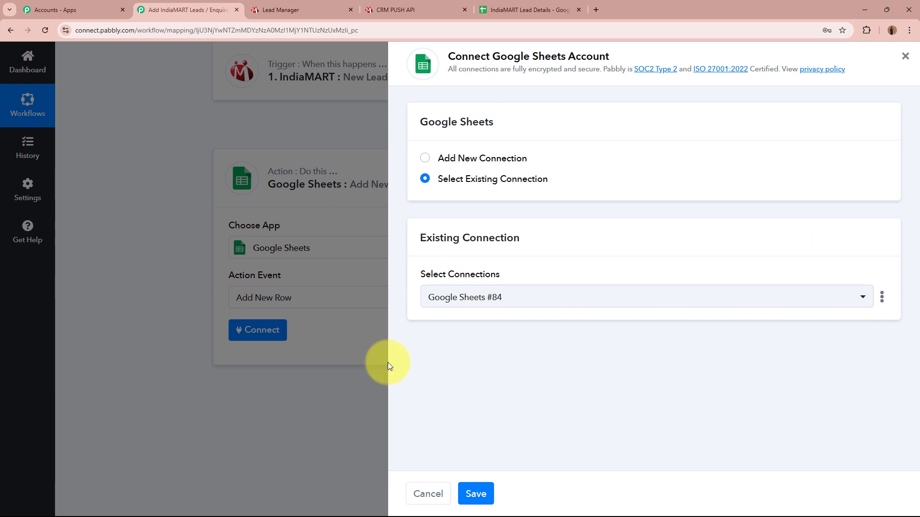
click(428, 162)
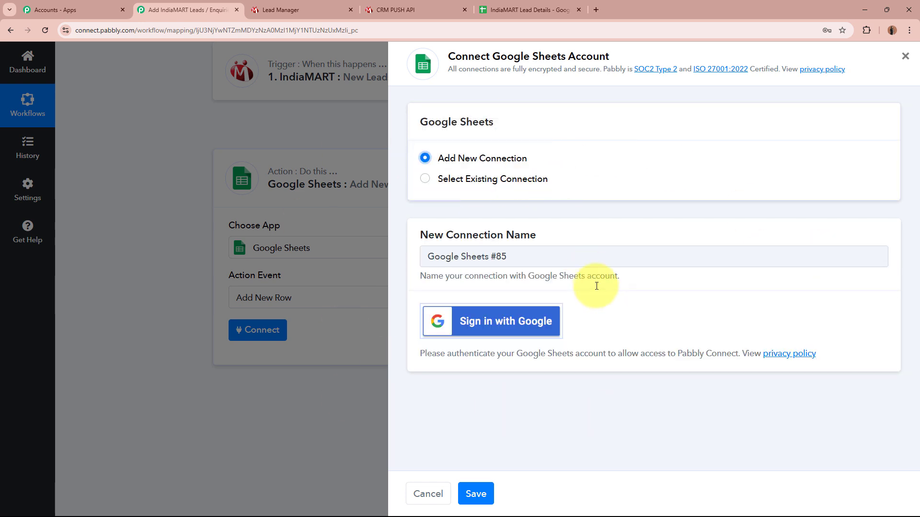
click(511, 329)
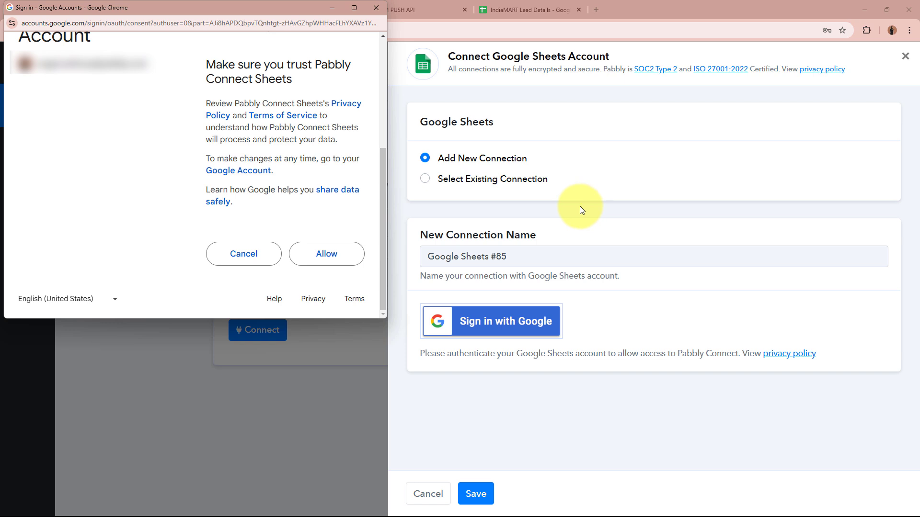
click(320, 264)
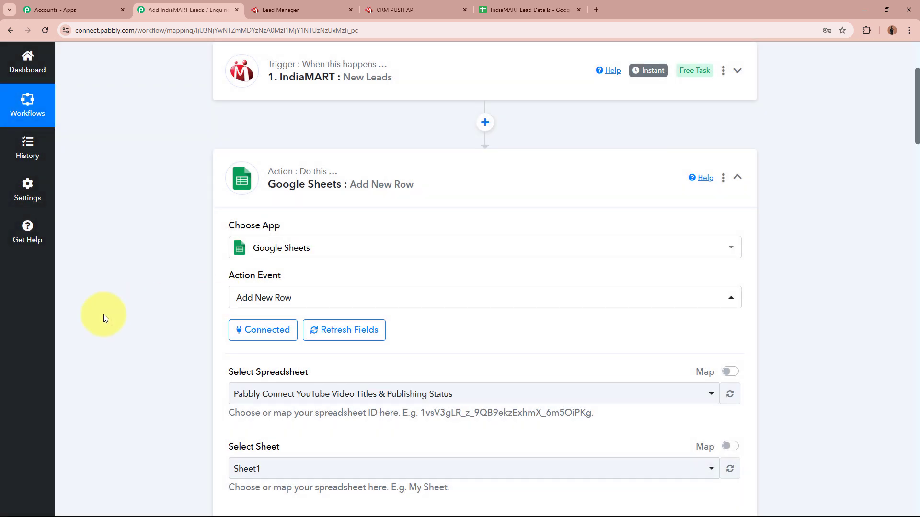
scroll(104, 315, down, 4)
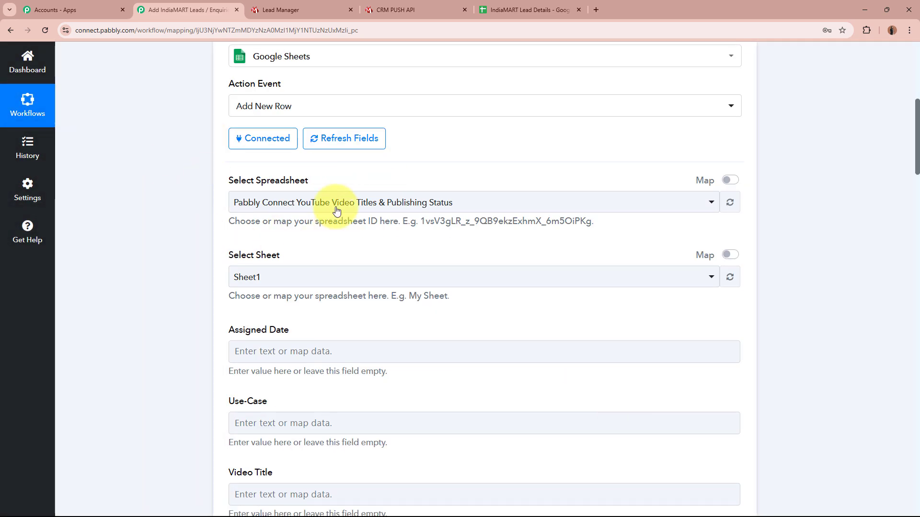
Set the Add New Row action's destination to the IndiaMART Lead Details spreadsheet and its Sheet1.
click(536, 6)
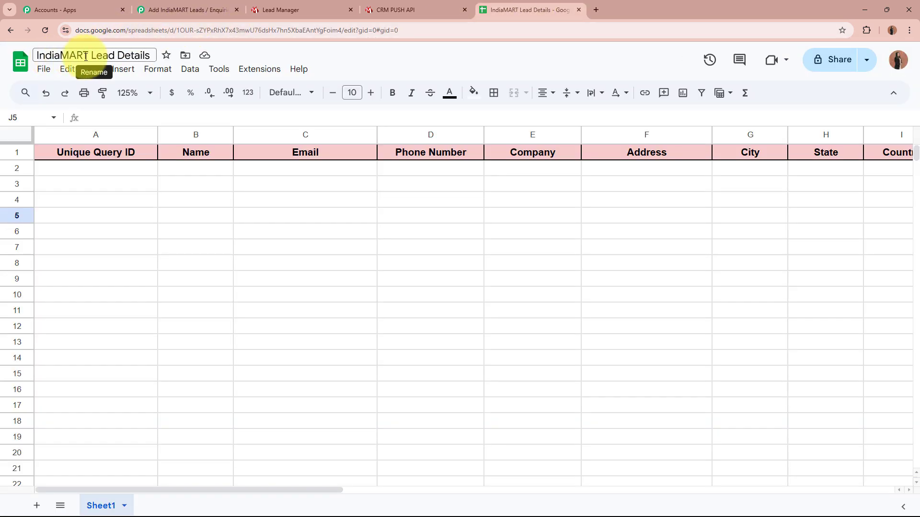
click(181, 9)
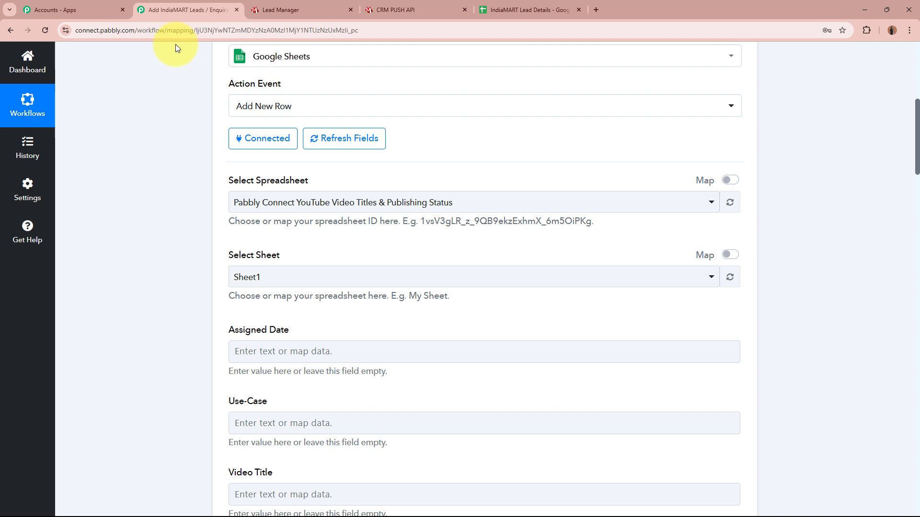
click(332, 206)
click(328, 302)
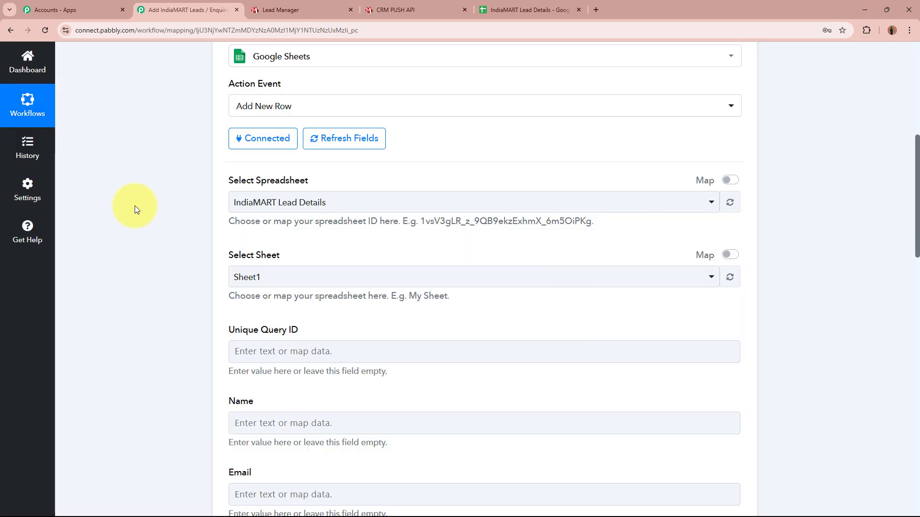
scroll(177, 224, down, 2)
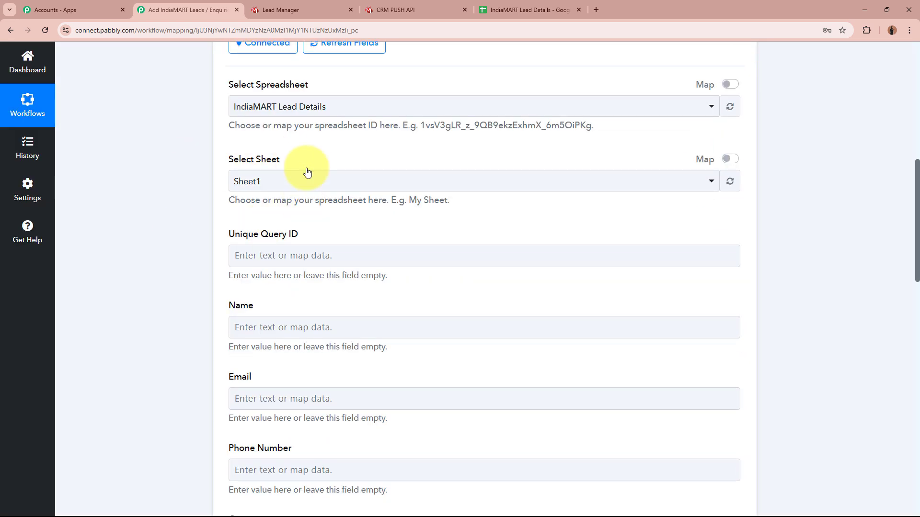
click(503, 12)
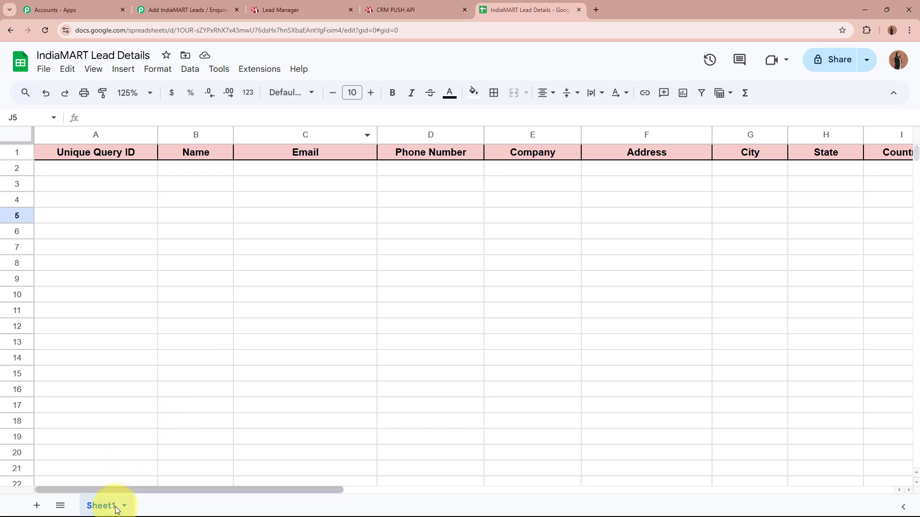
click(175, 8)
click(328, 189)
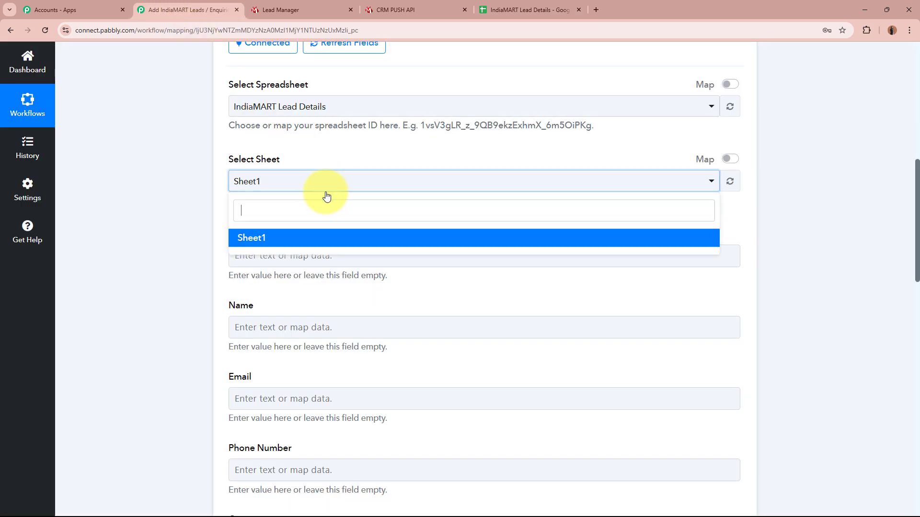
click(316, 240)
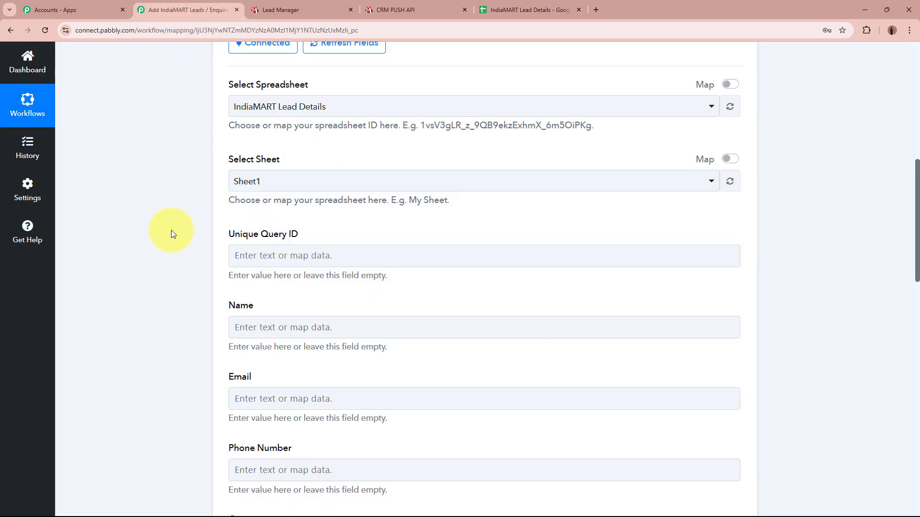
Compare the action's mapping fields with the column headings in the IndiaMART Lead Details spreadsheet.
scroll(202, 202, down, 2)
scroll(254, 216, down, 4)
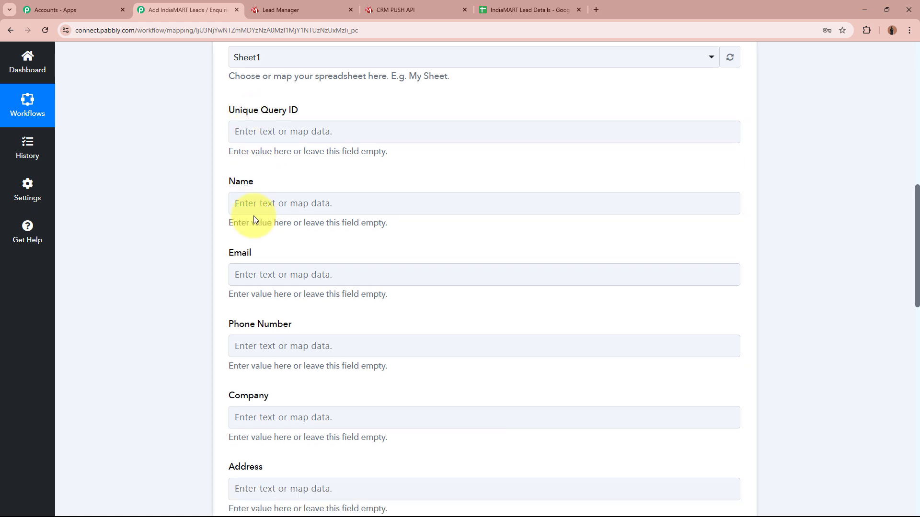
scroll(255, 217, down, 8)
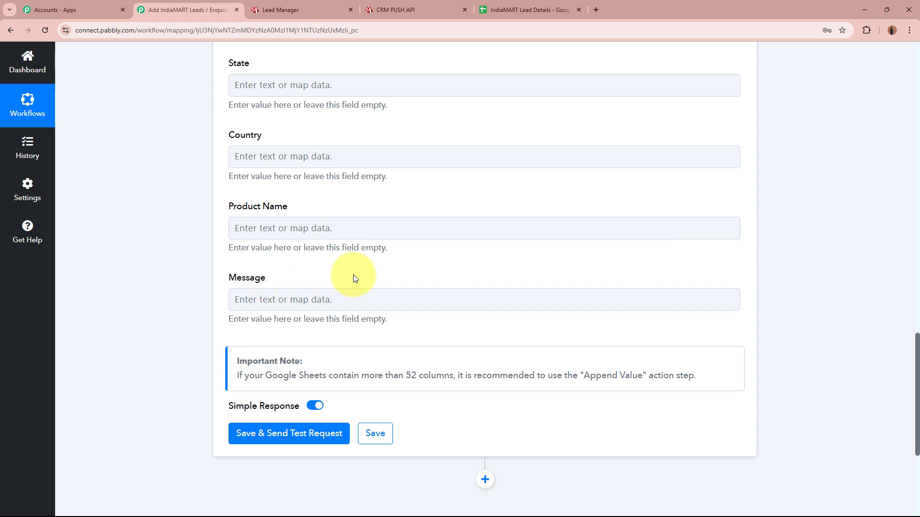
scroll(354, 276, up, 10)
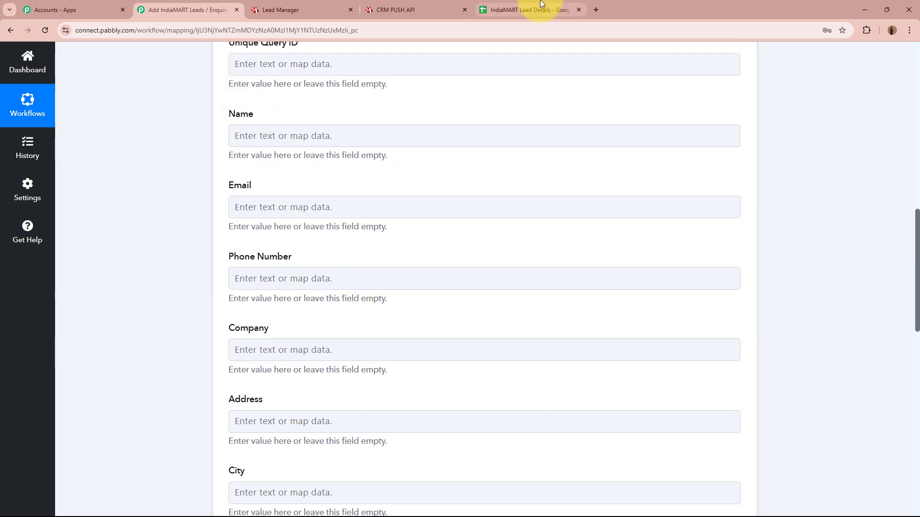
click(527, 10)
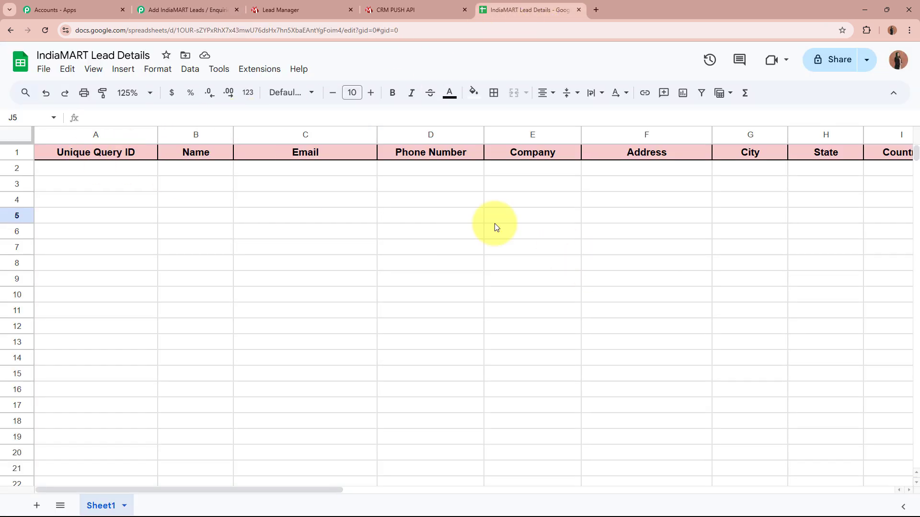
click(123, 158)
click(226, 154)
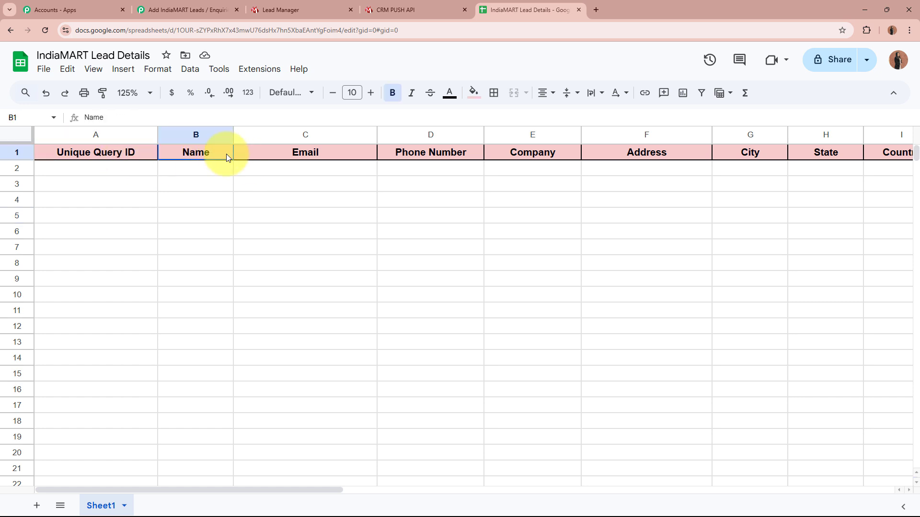
drag(337, 487, 121, 466)
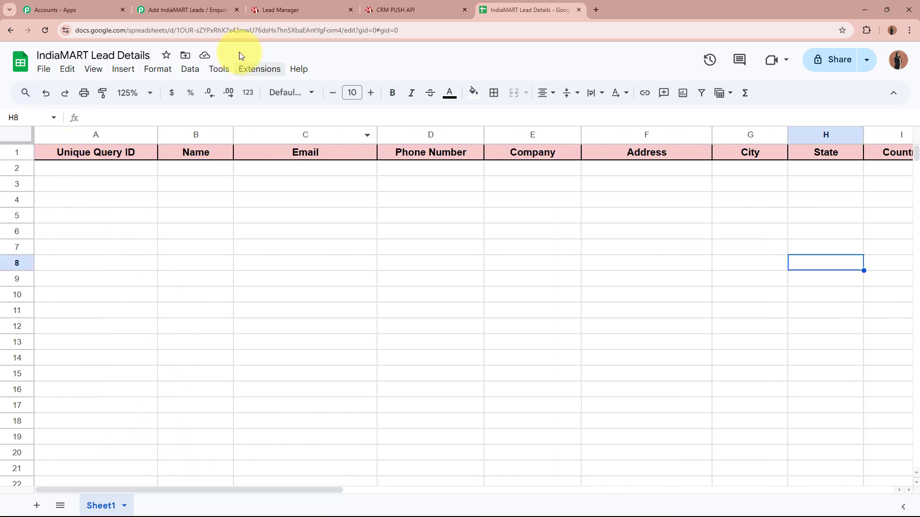
In the Pabbly Connect workflow, map the Unique Query ID field to RESPONSE UNIQUE QUERY ID from the IndiaMART New Leads trigger.
click(214, 10)
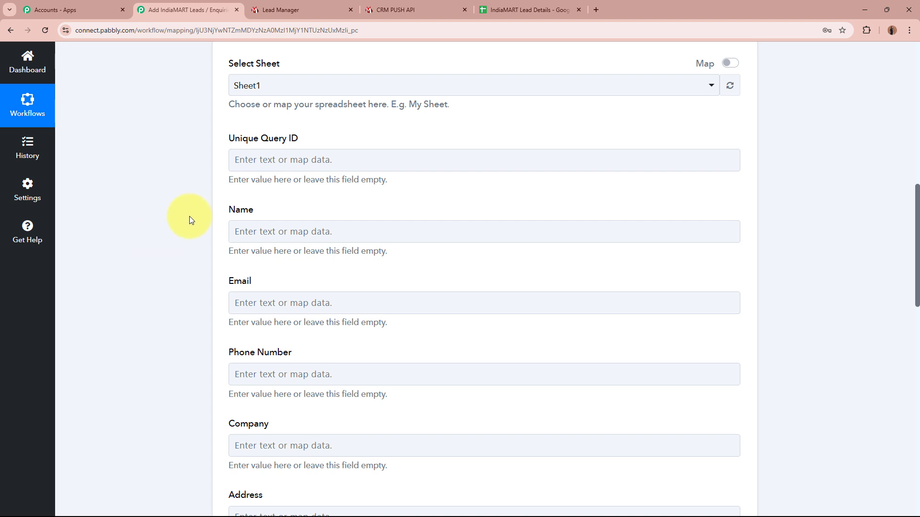
click(252, 160)
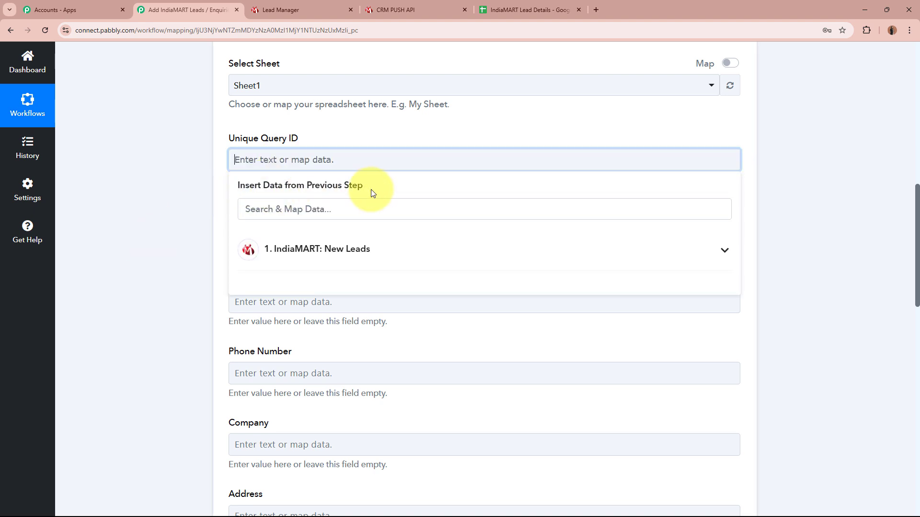
click(134, 224)
scroll(134, 223, up, 10)
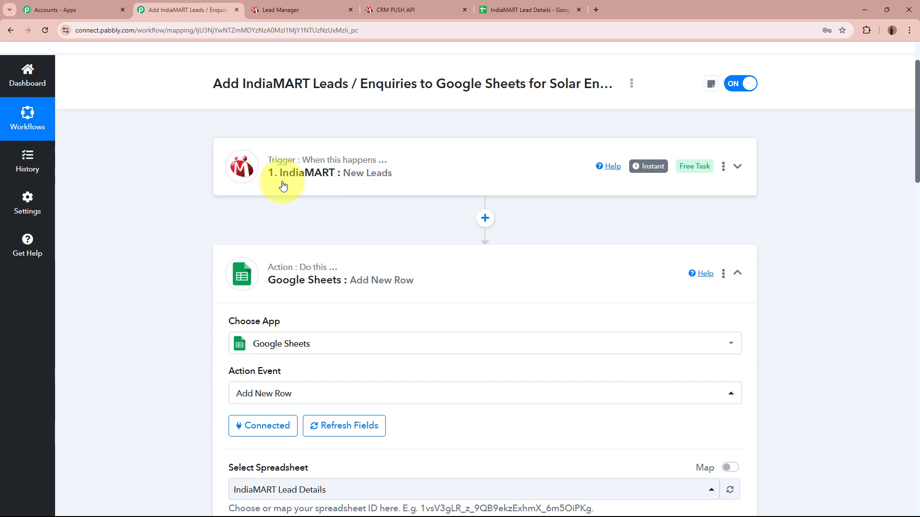
scroll(160, 251, down, 8)
scroll(160, 251, down, 2)
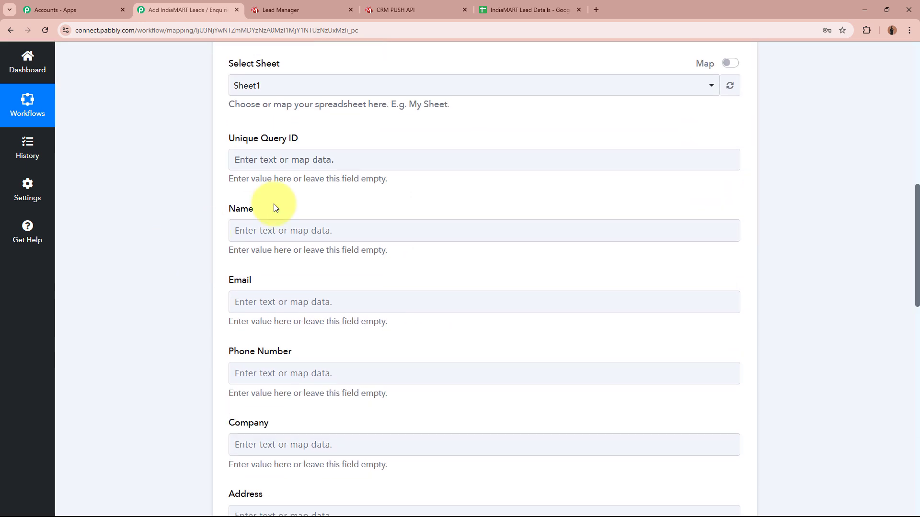
click(349, 160)
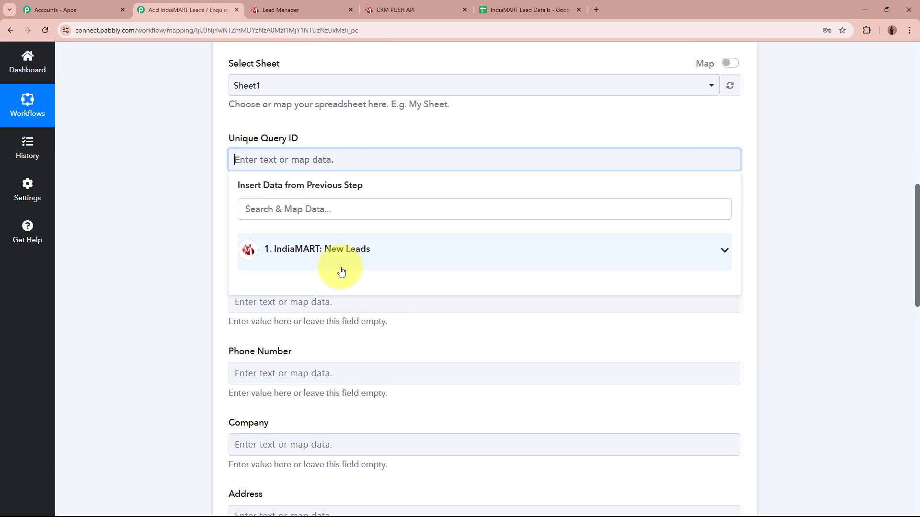
click(425, 254)
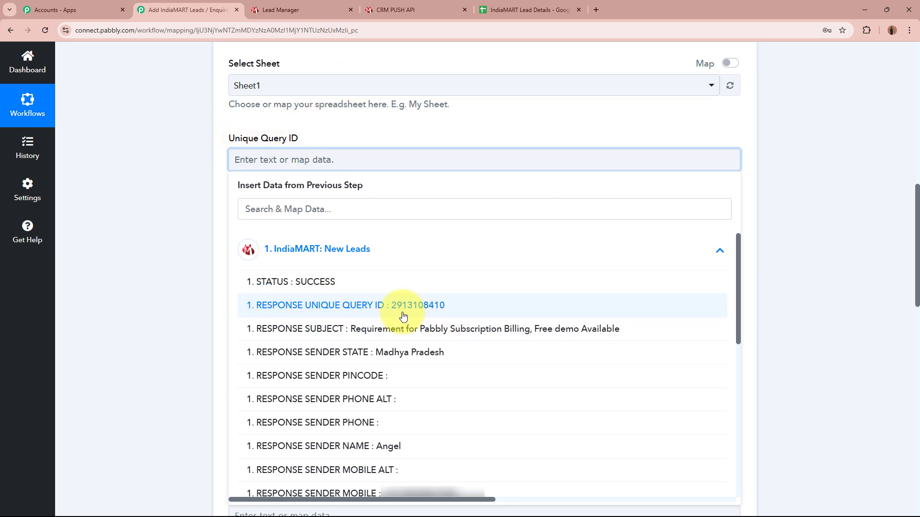
click(465, 313)
click(201, 243)
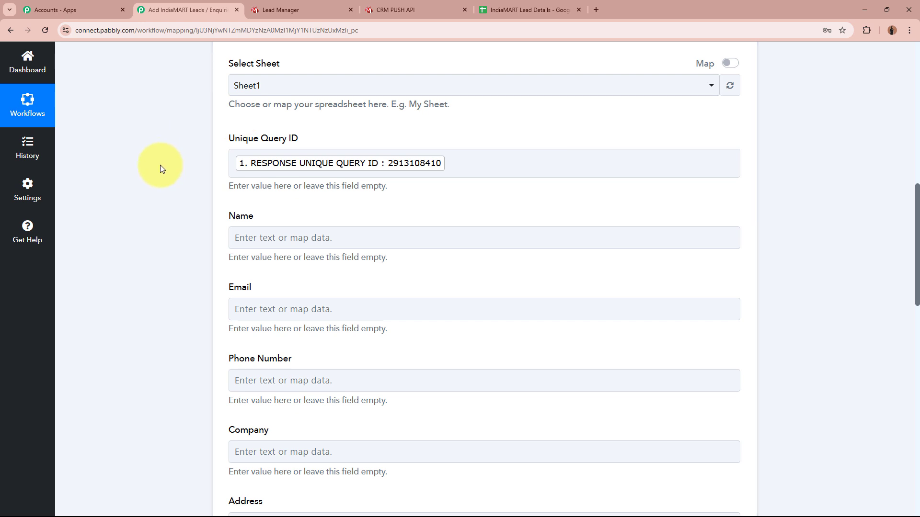
Find the trigger data matching "name" and map the Name field to RESPONSE SENDER NAME.
scroll(160, 165, up, 8)
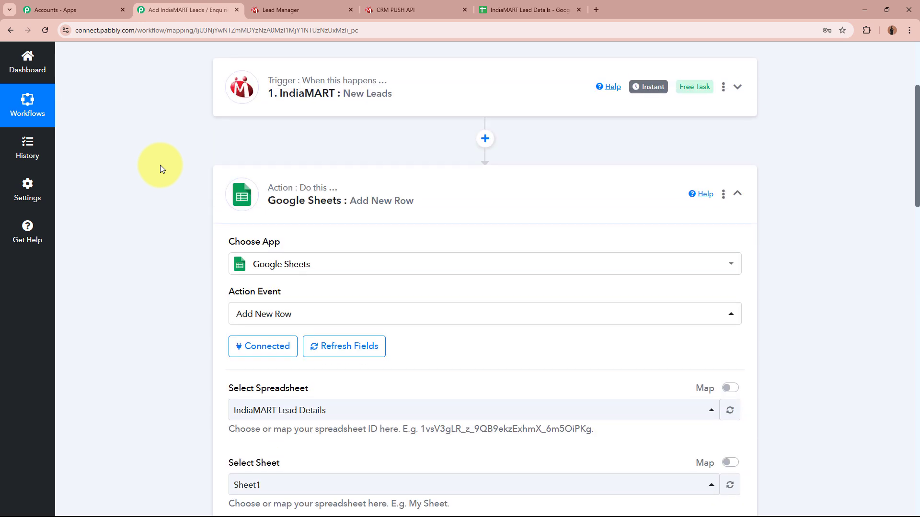
scroll(160, 165, up, 2)
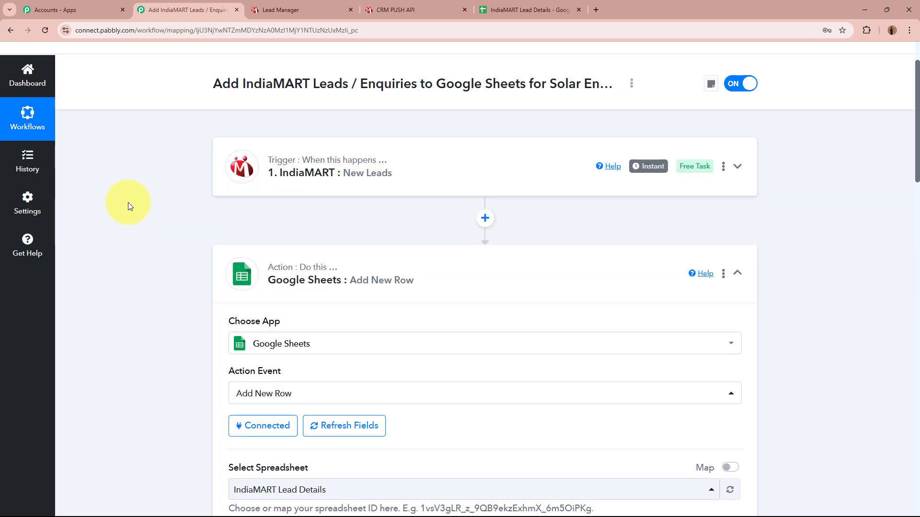
scroll(128, 202, down, 10)
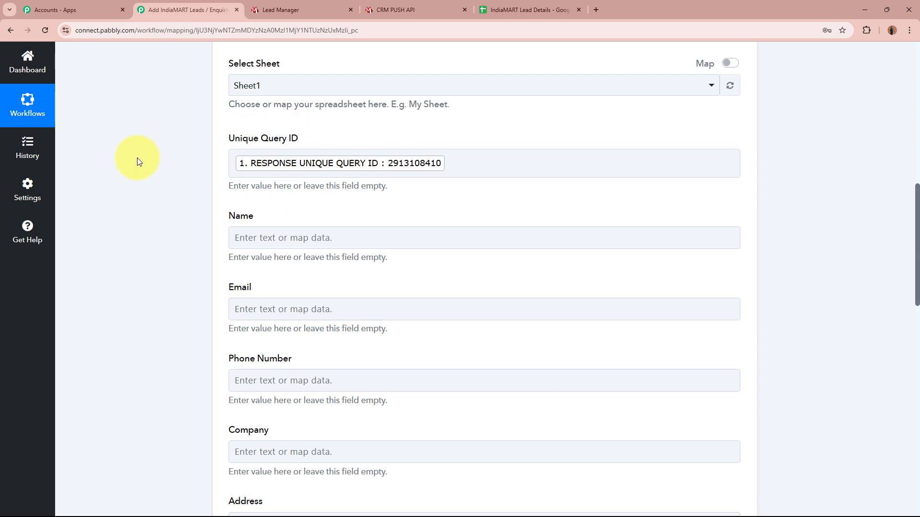
scroll(137, 158, down, 2)
click(308, 142)
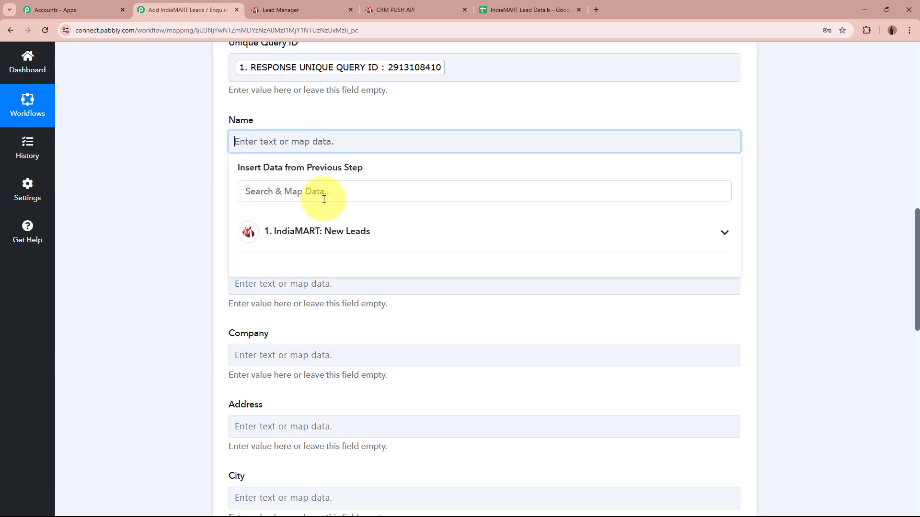
click(324, 199)
text(name)
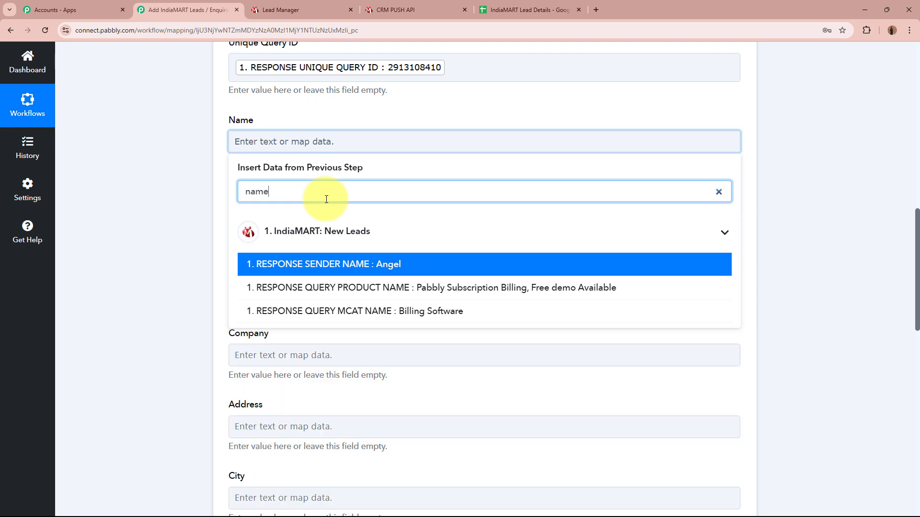
click(386, 264)
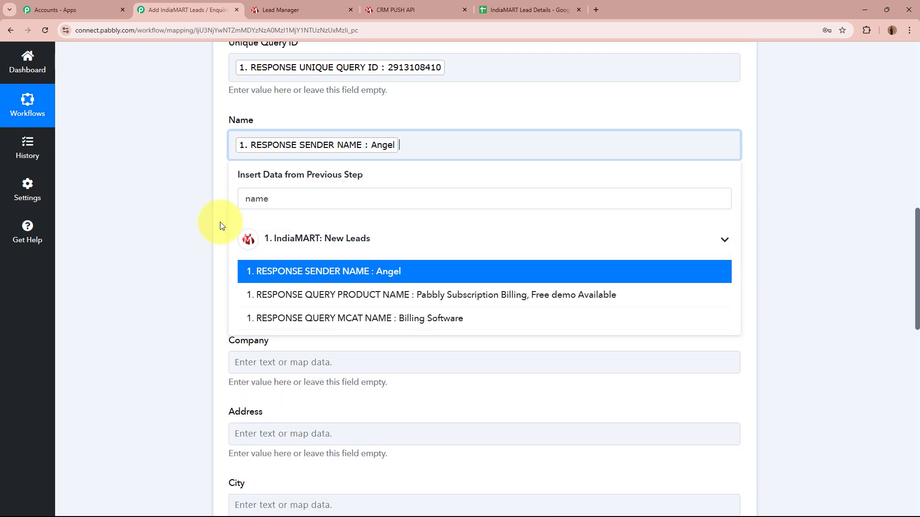
click(226, 226)
Find the trigger data matching "email" and map the Email field to RESPONSE SENDER EMAIL.
click(259, 219)
click(283, 268)
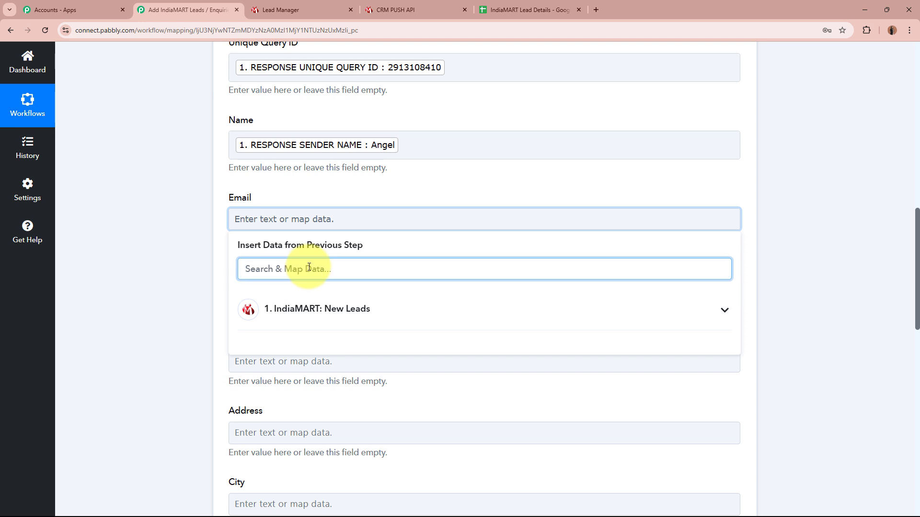
text(rmai)
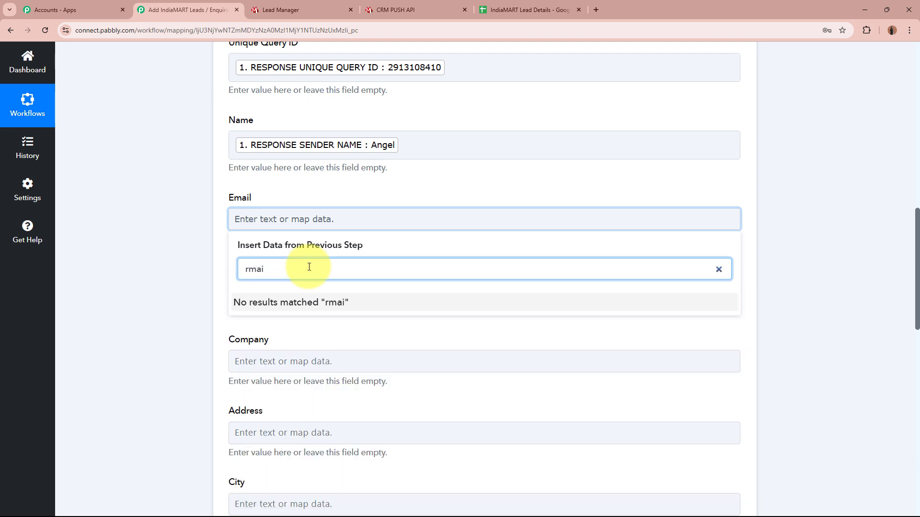
key(BackSpace)
key(BackSpace)
key(BackSpace)
key(BackSpace)
text(email)
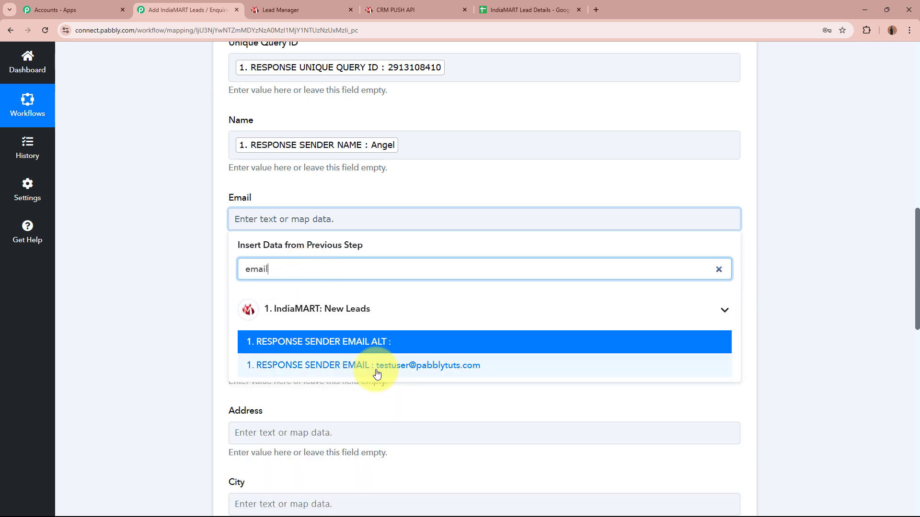
click(376, 369)
Find the trigger data matching "Mobi" and map the Phone Number field to RESPONSE SENDER MOBILE.
scroll(199, 294, down, 2)
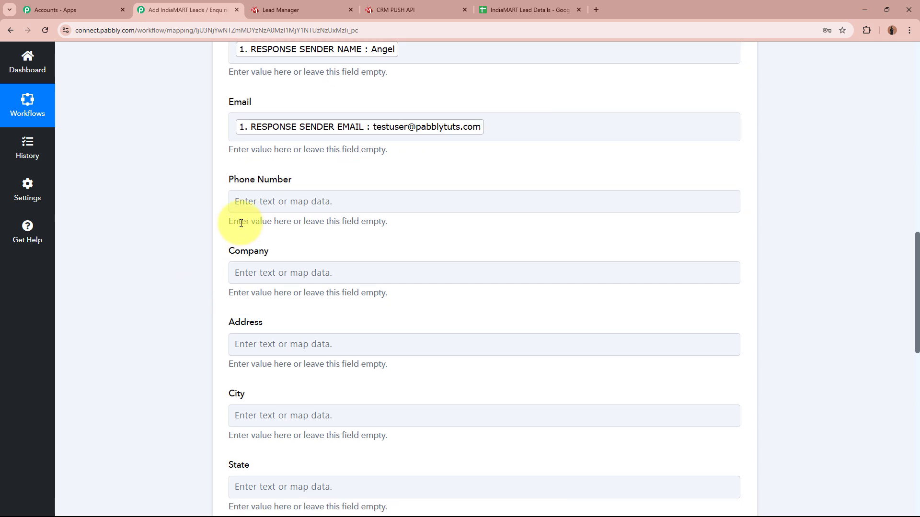
click(329, 201)
click(331, 249)
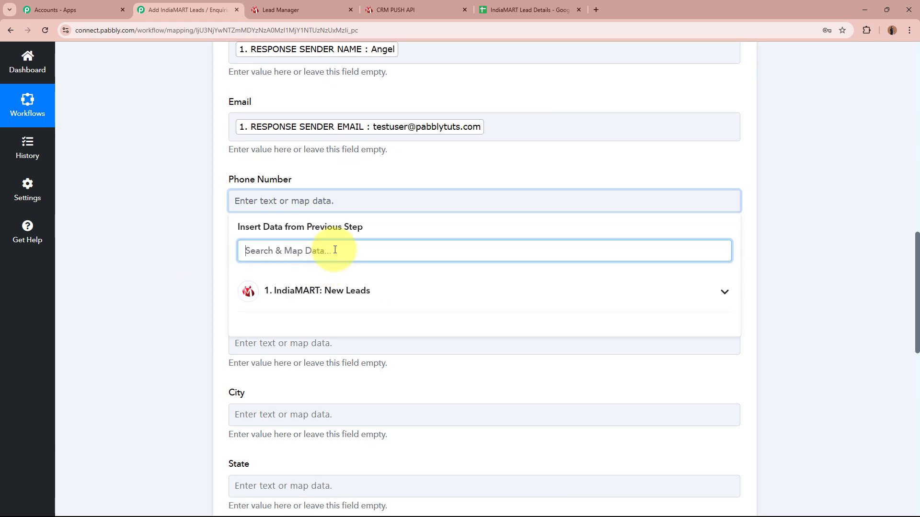
text(Mo)
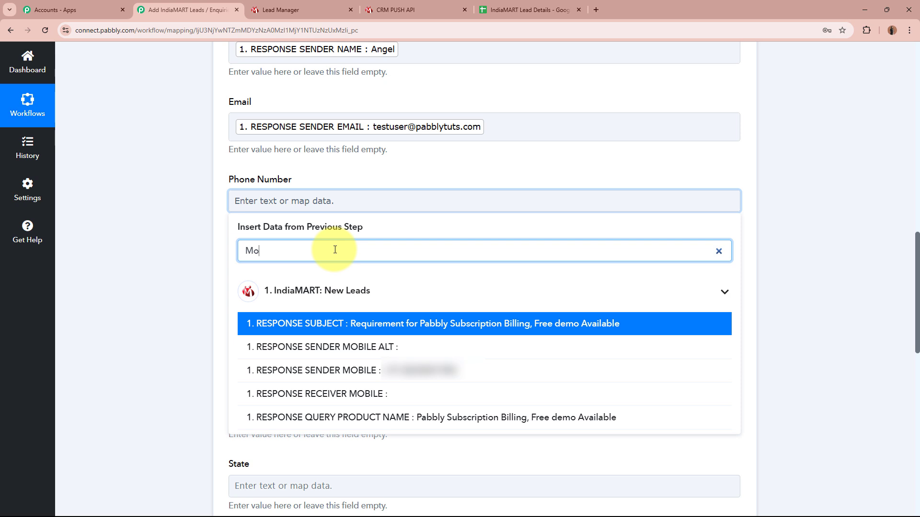
text(bi)
click(334, 346)
click(144, 280)
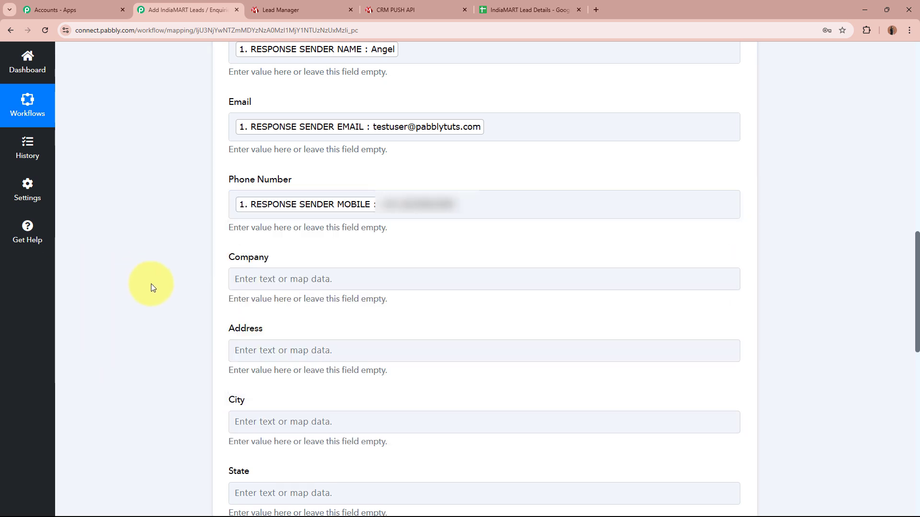
Find the trigger data matching "Com" and map the Company field to RESPONSE SENDER COMPANY.
scroll(151, 285, down, 4)
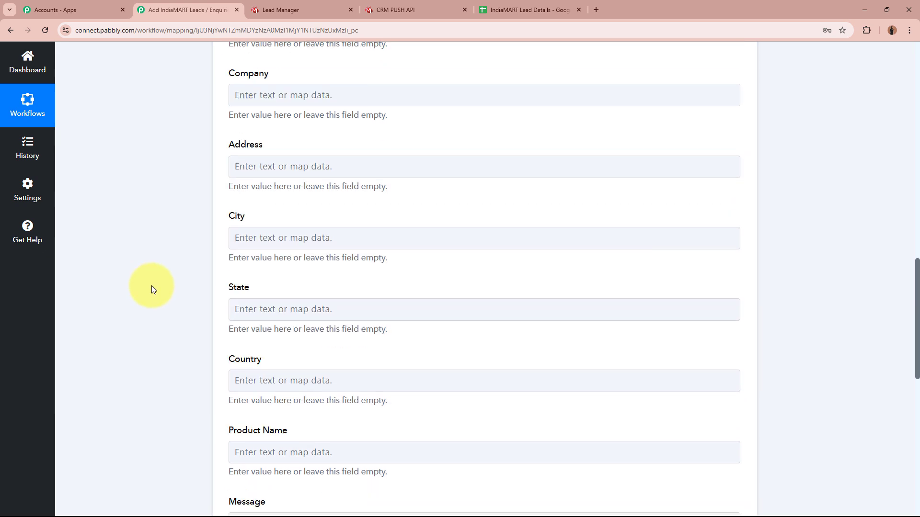
click(330, 86)
click(338, 137)
text(Com)
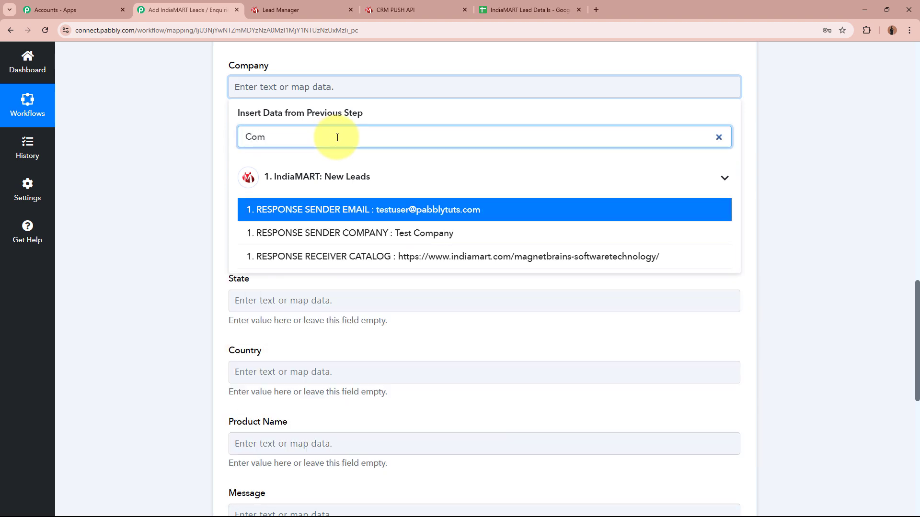
click(401, 233)
click(200, 166)
Find the trigger data matching "addr" and map the Address field to RESPONSE SENDER ADDRESS.
click(280, 166)
click(294, 211)
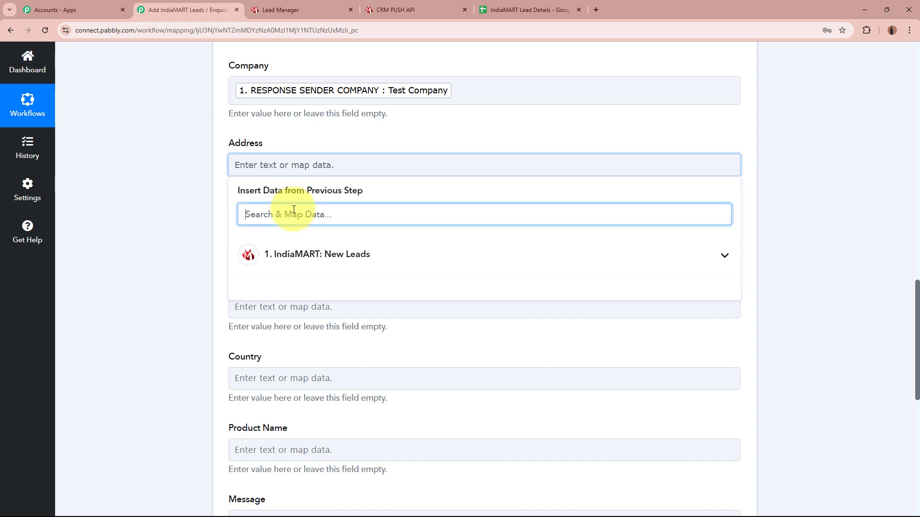
text(addr)
click(345, 287)
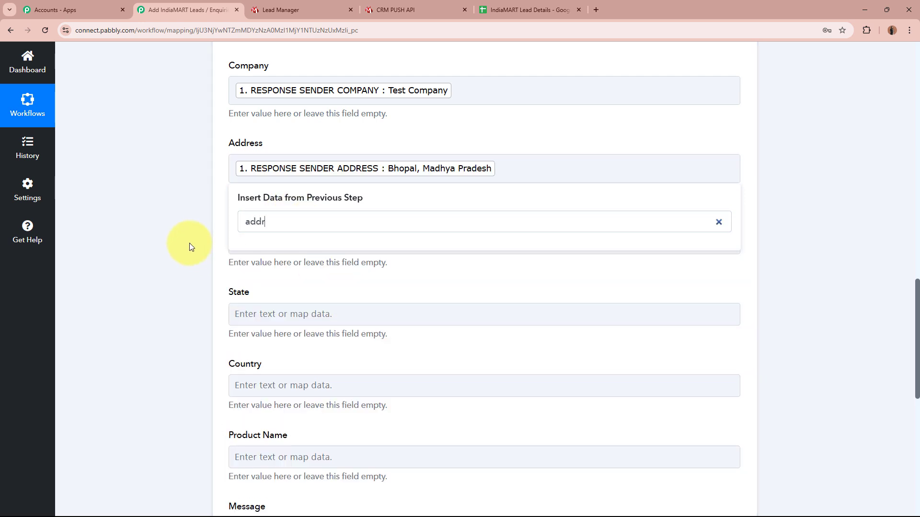
click(191, 247)
Find the trigger data matching "city" and map the City field to RESPONSE SENDER CITY.
click(295, 244)
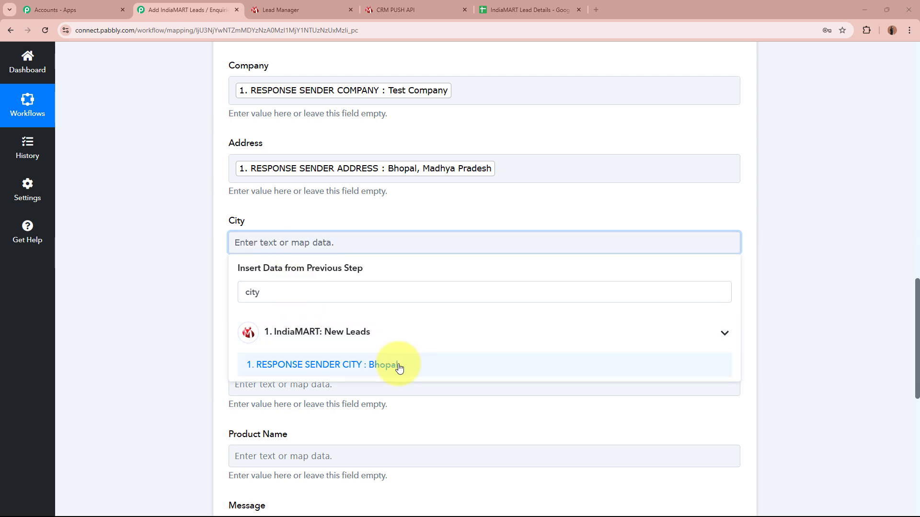
click(398, 367)
click(152, 322)
Find the trigger data matching "state" and map the State field to RESPONSE SENDER STATE.
scroll(153, 321, down, 4)
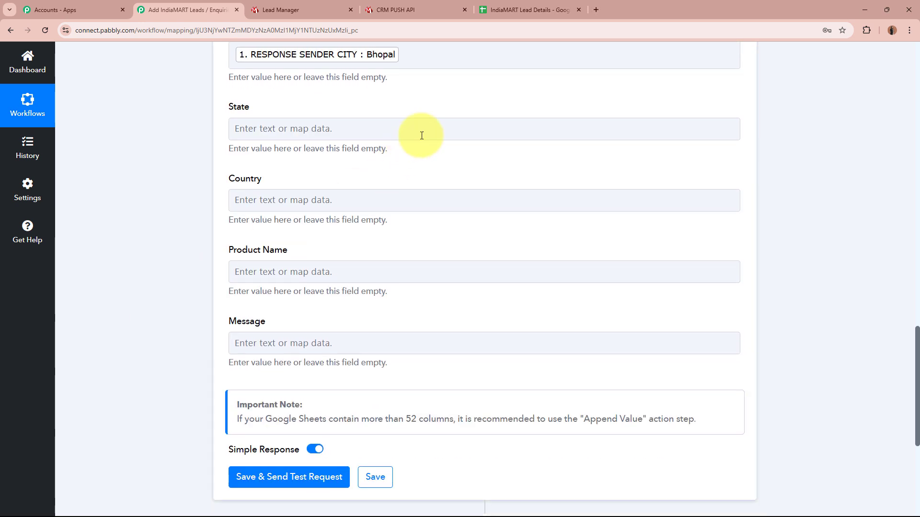
click(420, 133)
click(390, 185)
text(a)
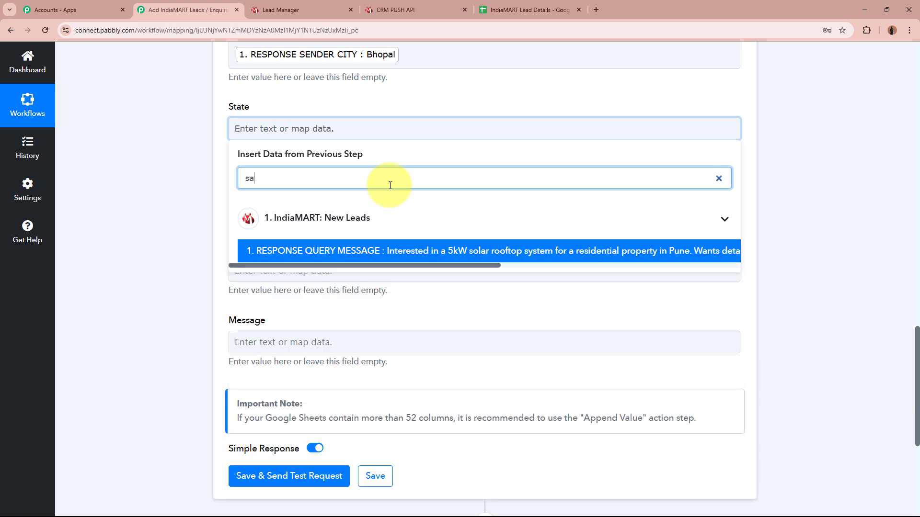
key(BackSpace)
text(y)
key(BackSpace)
text(tate)
click(394, 249)
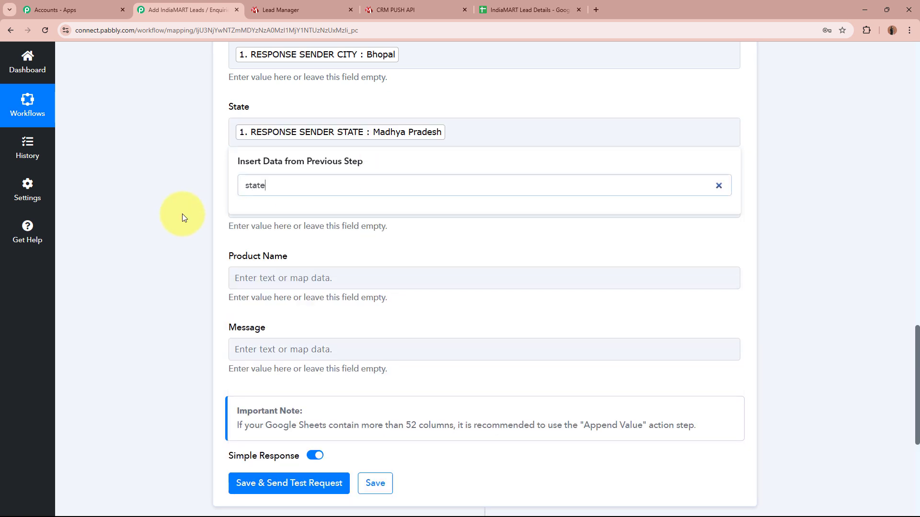
Find the trigger data matching "Cou" and map the Country field to RESPONSE SENDER COUNTRY ISO.
click(233, 205)
click(333, 255)
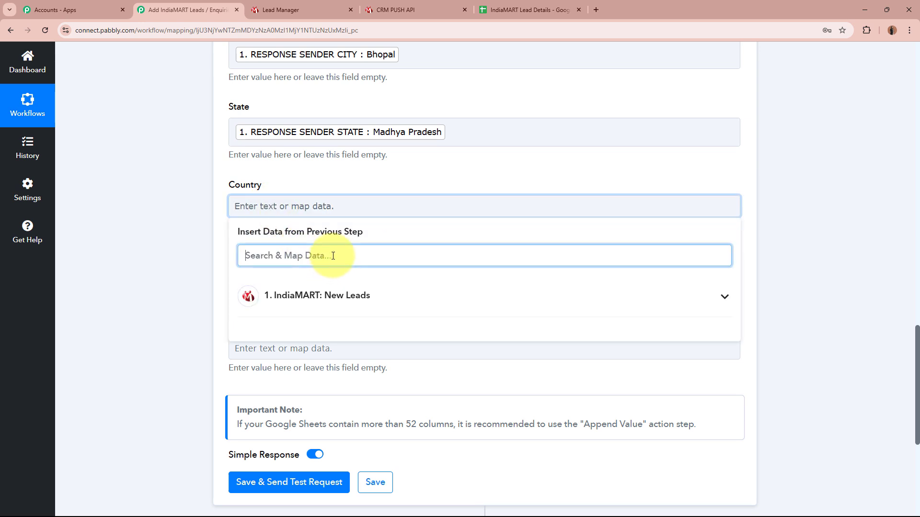
text(Cou)
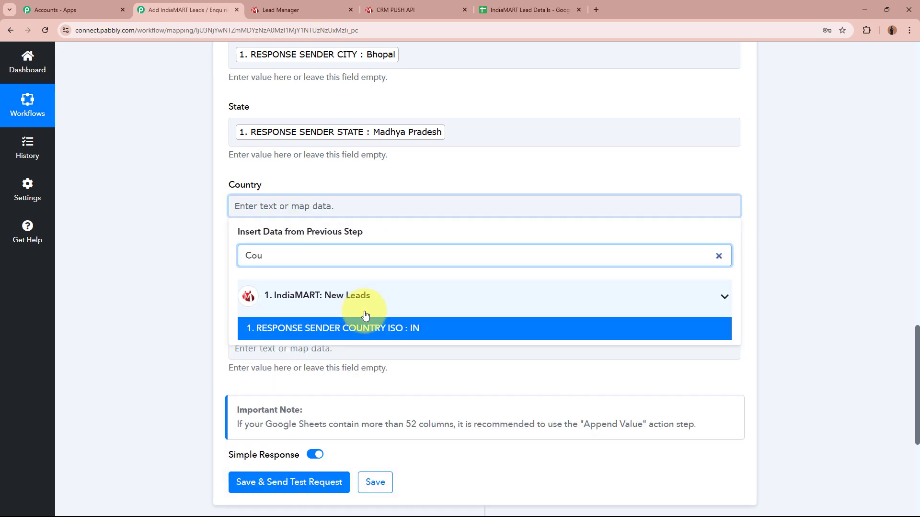
click(335, 328)
click(154, 285)
Find the trigger data matching "name" and map the Product Name field to RESPONSE QUERY PRODUCT NAME.
click(339, 283)
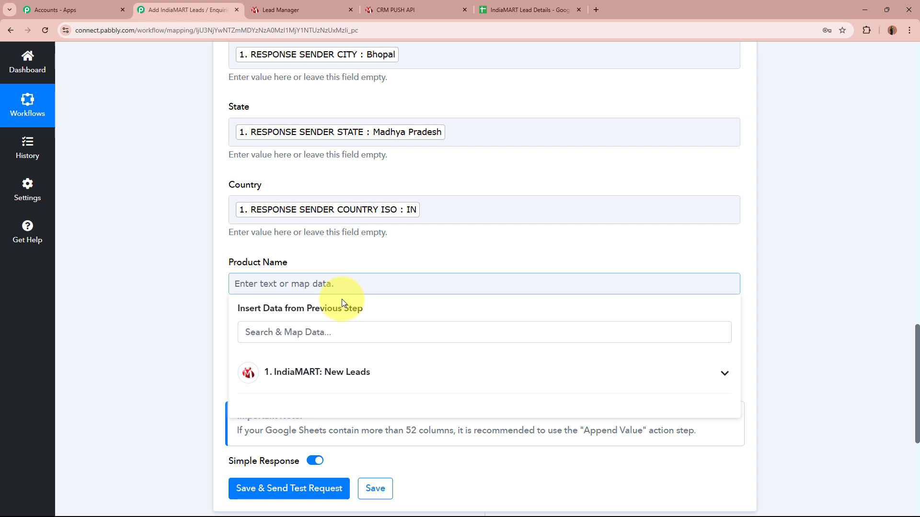
click(338, 331)
text(name)
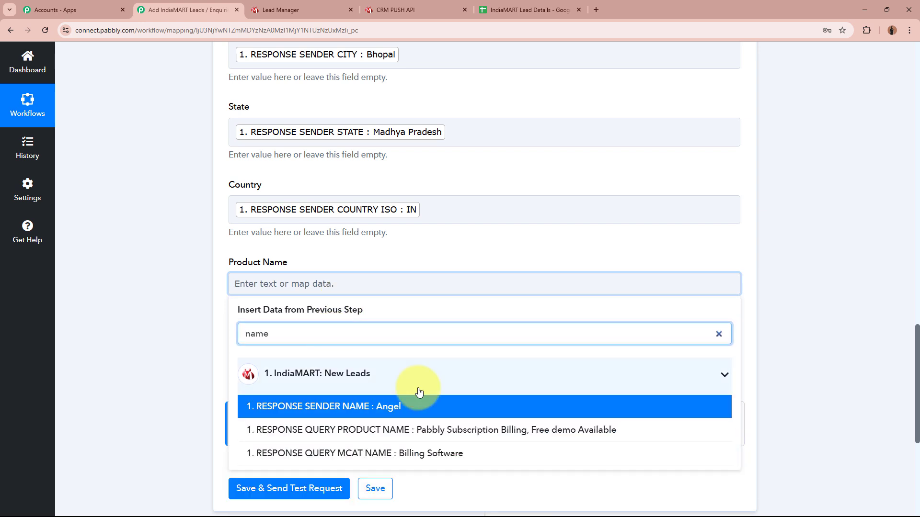
click(397, 428)
click(174, 296)
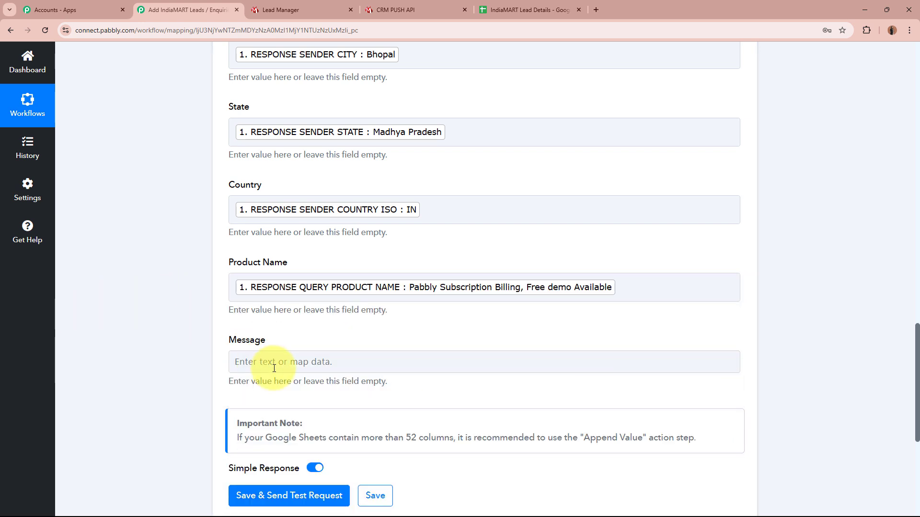
Find the trigger data matching "mess" and map the Message field to RESPONSE QUERY MESSAGE.
click(304, 363)
text(me)
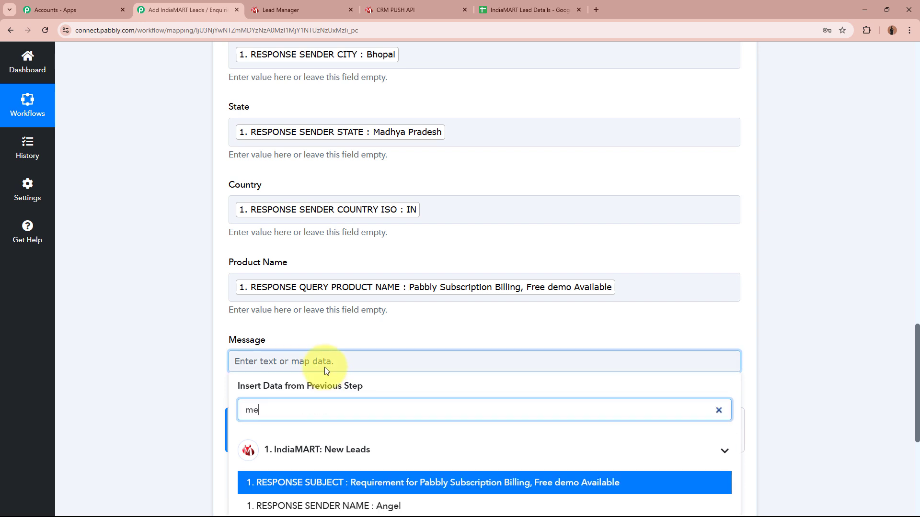
text(ss)
scroll(185, 353, down, 6)
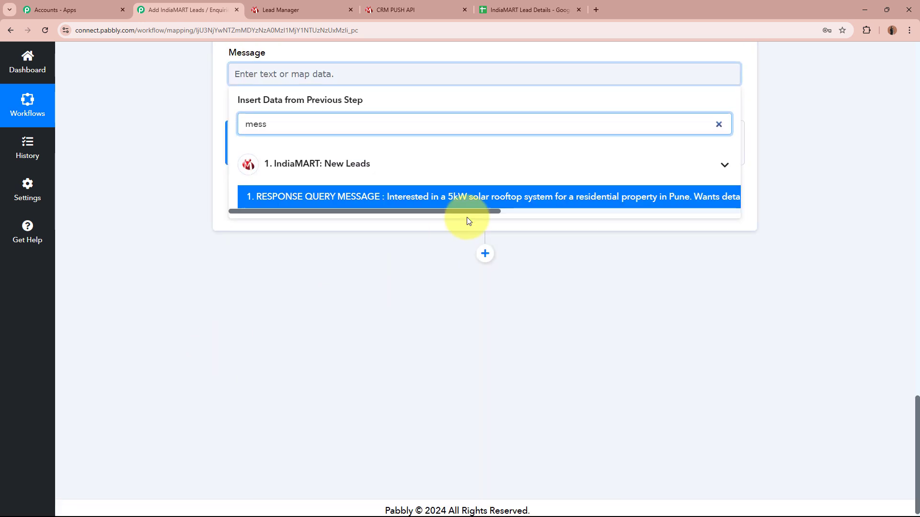
click(474, 201)
click(166, 237)
Save the Google Sheets Add New Row action and send a test request with the mapped lead fields.
scroll(166, 238, up, 5)
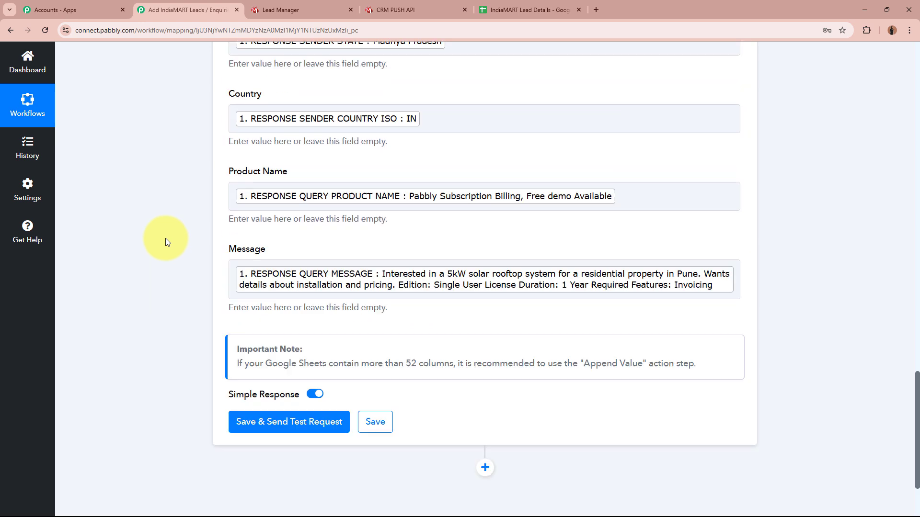
scroll(165, 240, down, 6)
click(303, 227)
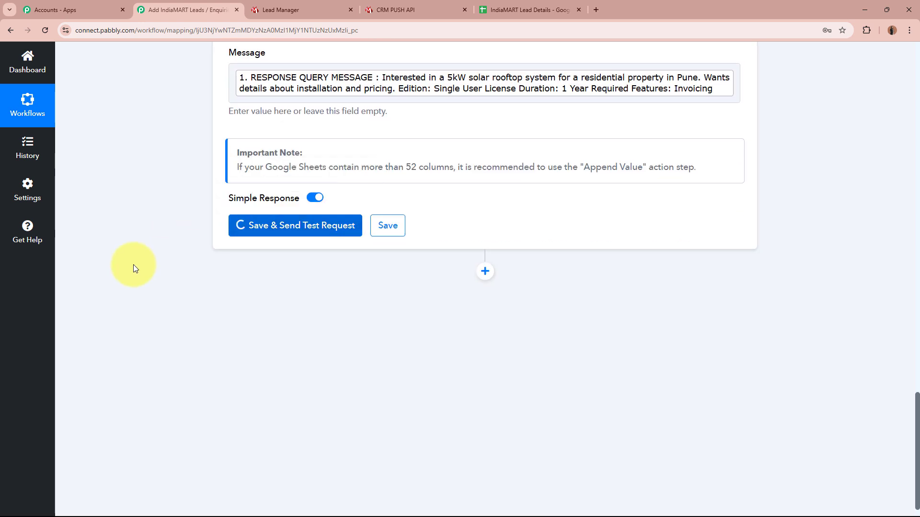
scroll(174, 298, down, 2)
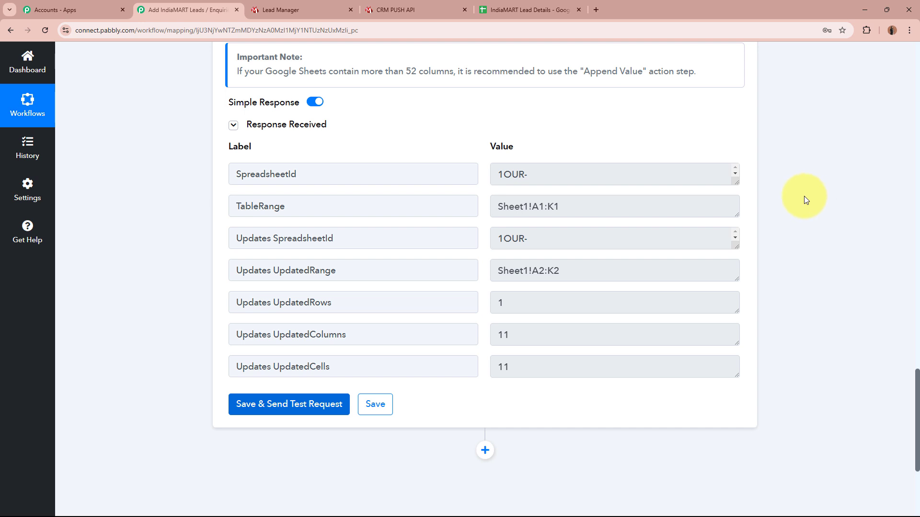
Switch to the IndiaMART Lead Details sheet and check each cell of row 2, from Unique Query ID through Message.
click(529, 10)
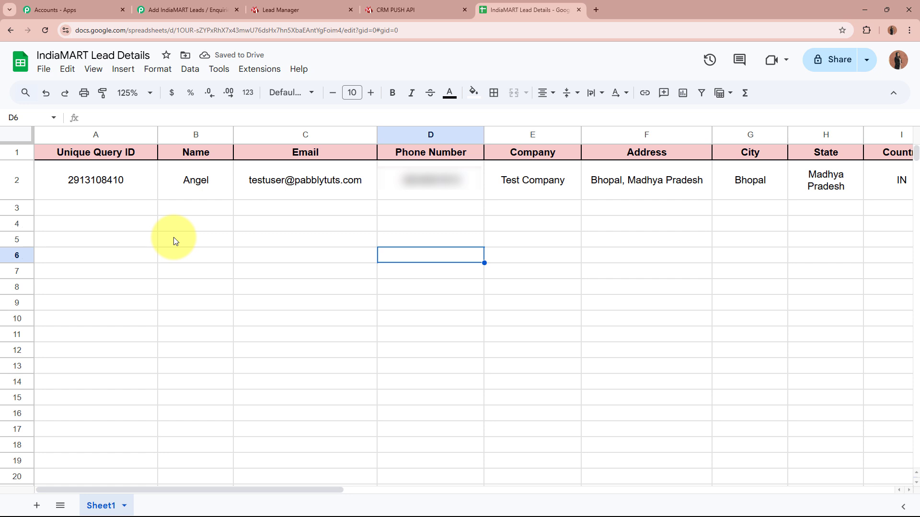
click(95, 185)
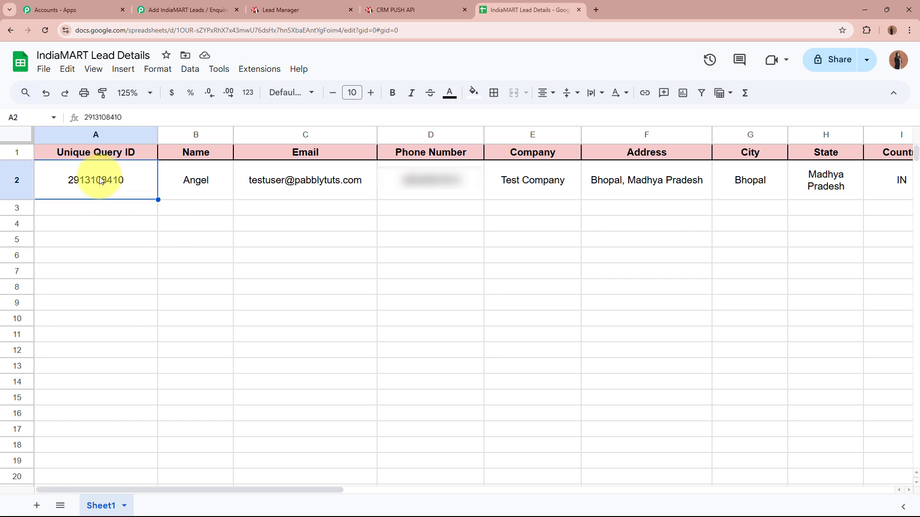
click(191, 180)
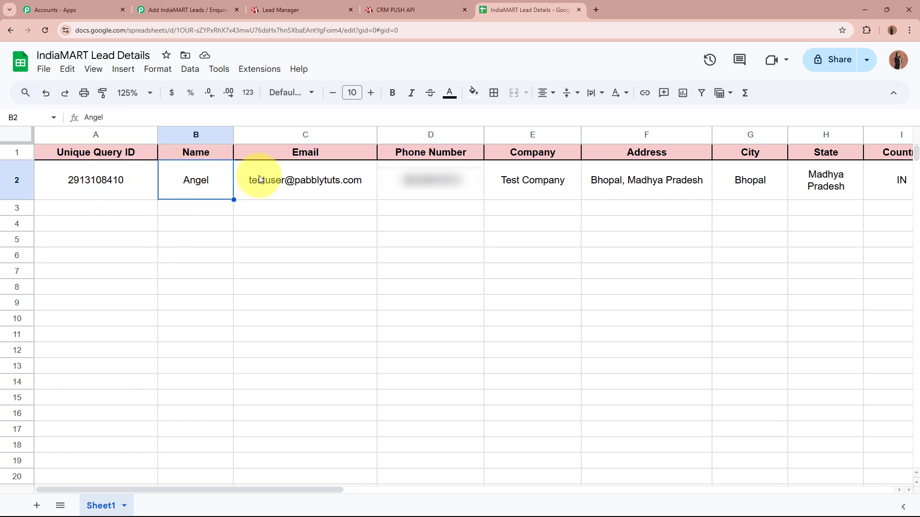
click(318, 178)
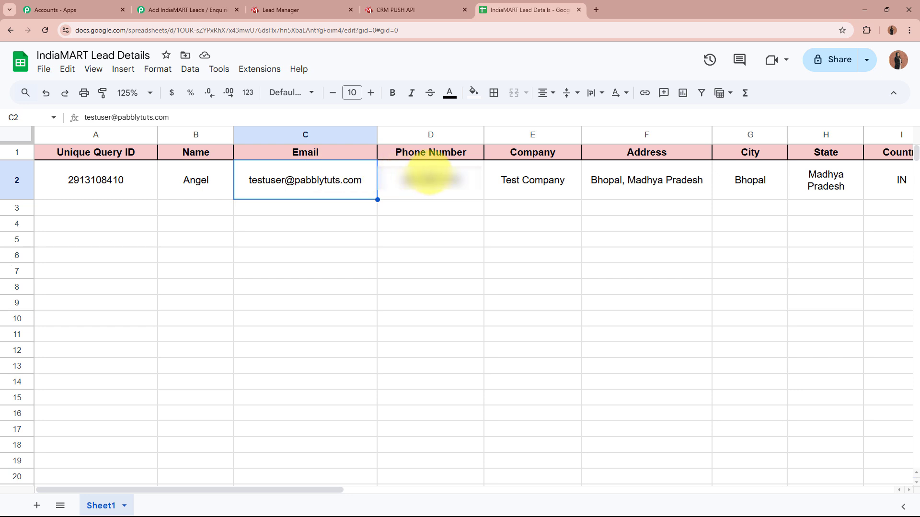
click(429, 173)
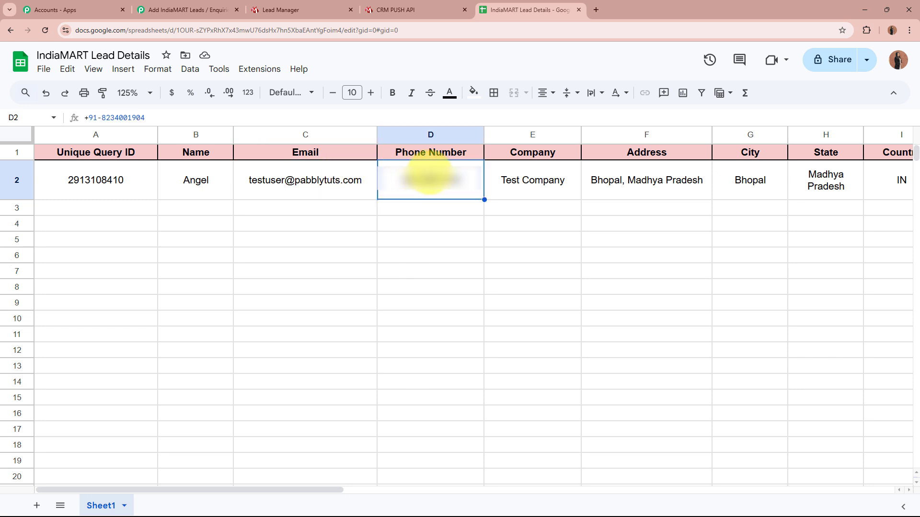
click(511, 172)
click(631, 190)
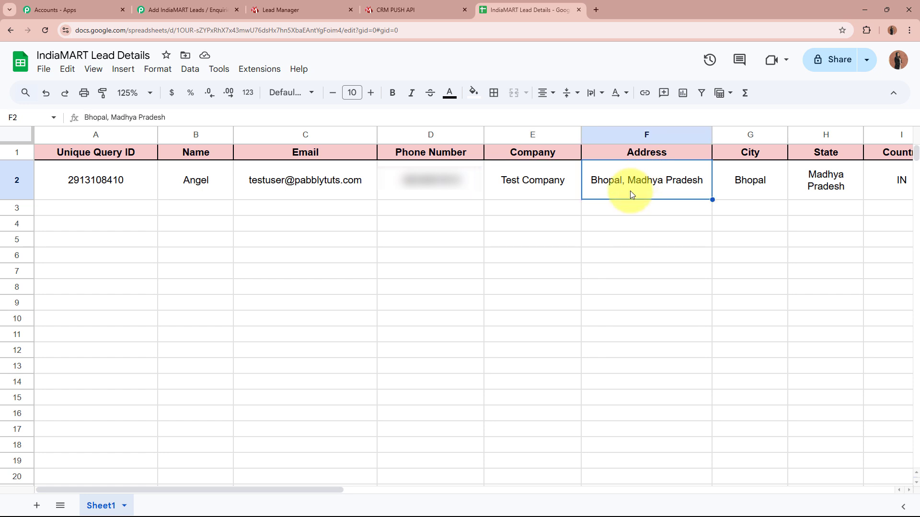
click(765, 173)
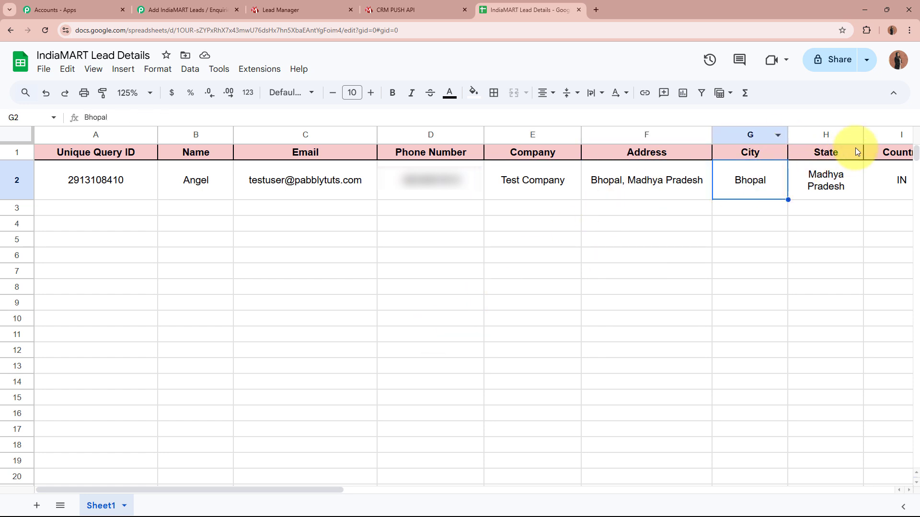
click(832, 190)
scroll(197, 178, right, 5)
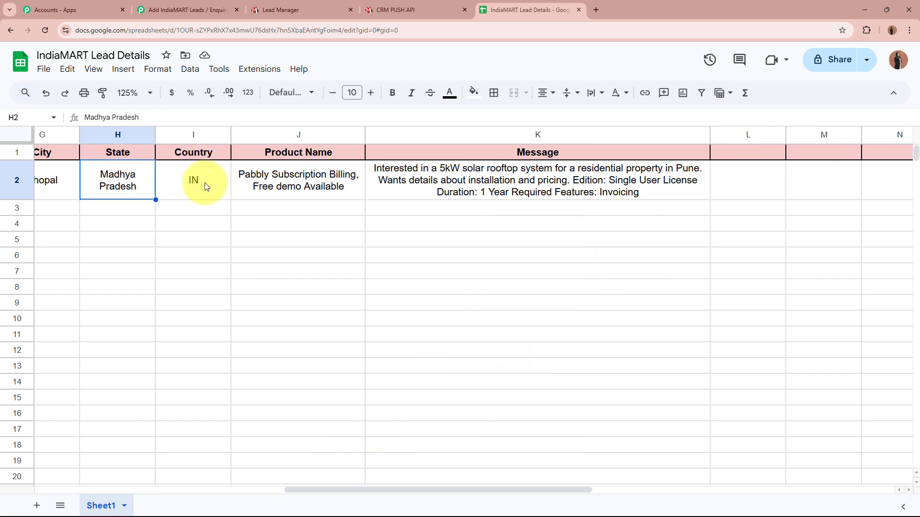
click(196, 179)
click(283, 183)
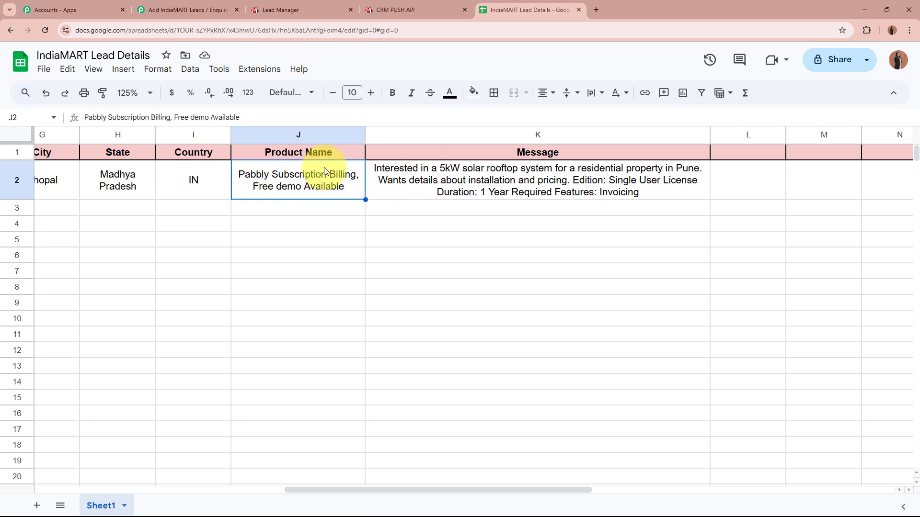
click(536, 182)
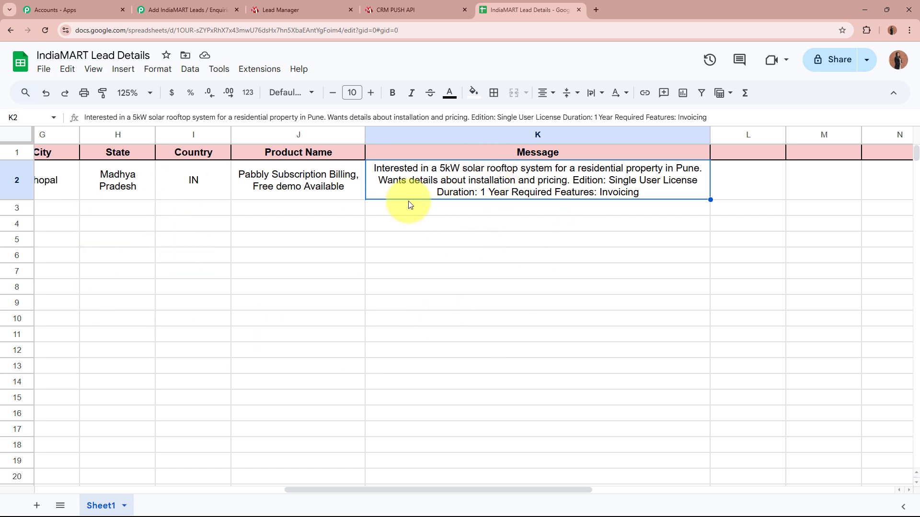
Review the IndiaMART Lead Manager contacts and the Pabbly Connect workflow, collapsing the Google Sheets action to show the trigger and action overview.
click(280, 8)
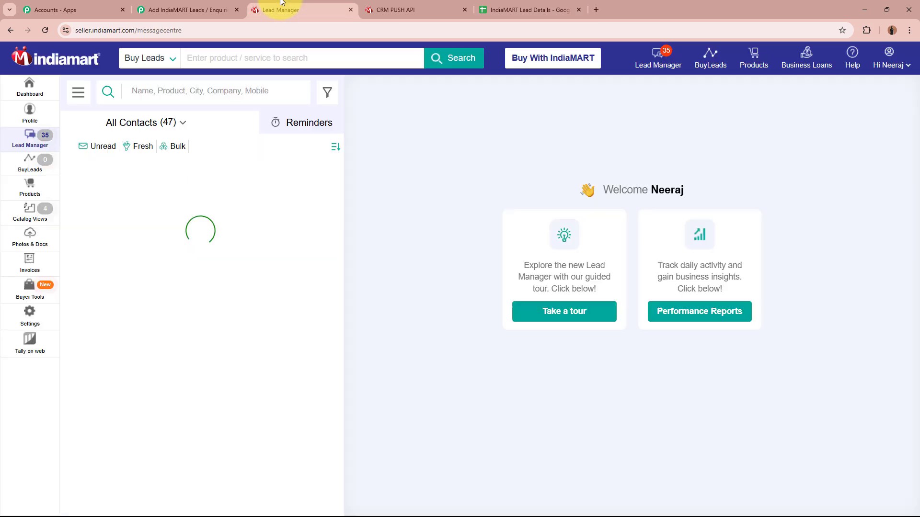
click(570, 6)
click(186, 9)
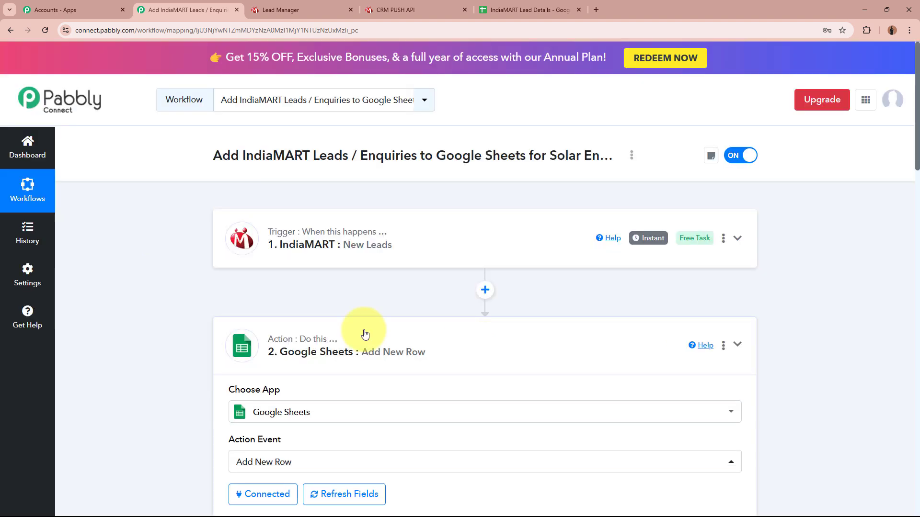
click(363, 333)
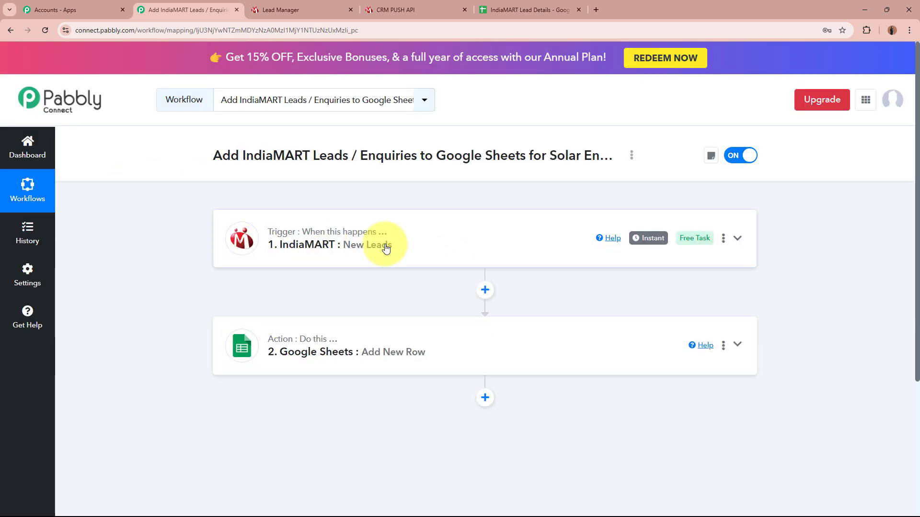
click(346, 4)
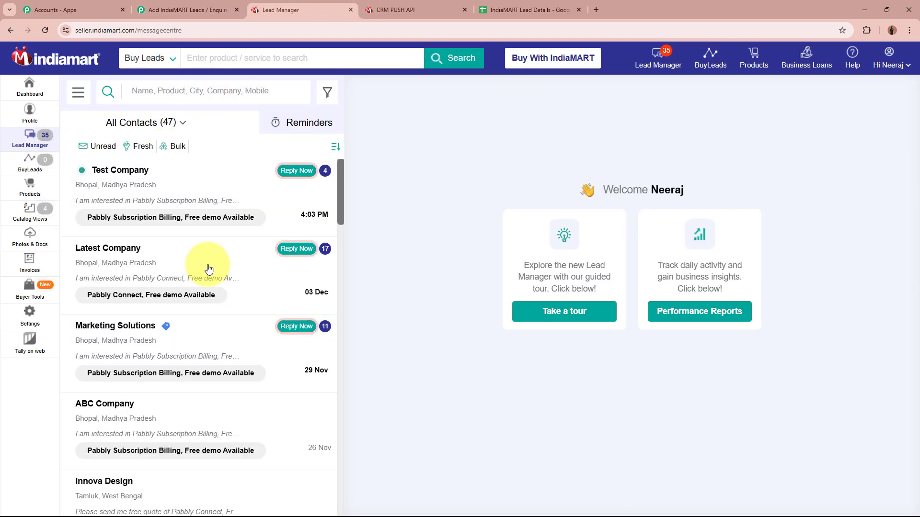
click(158, 10)
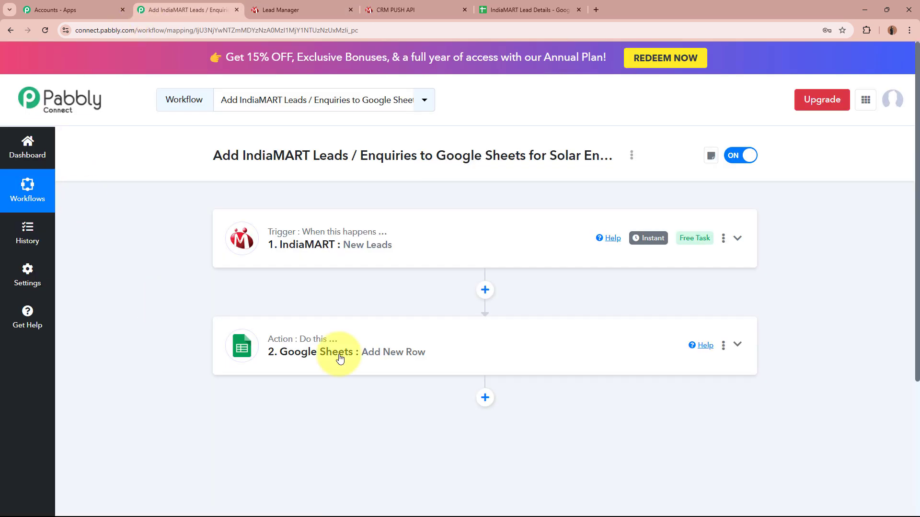